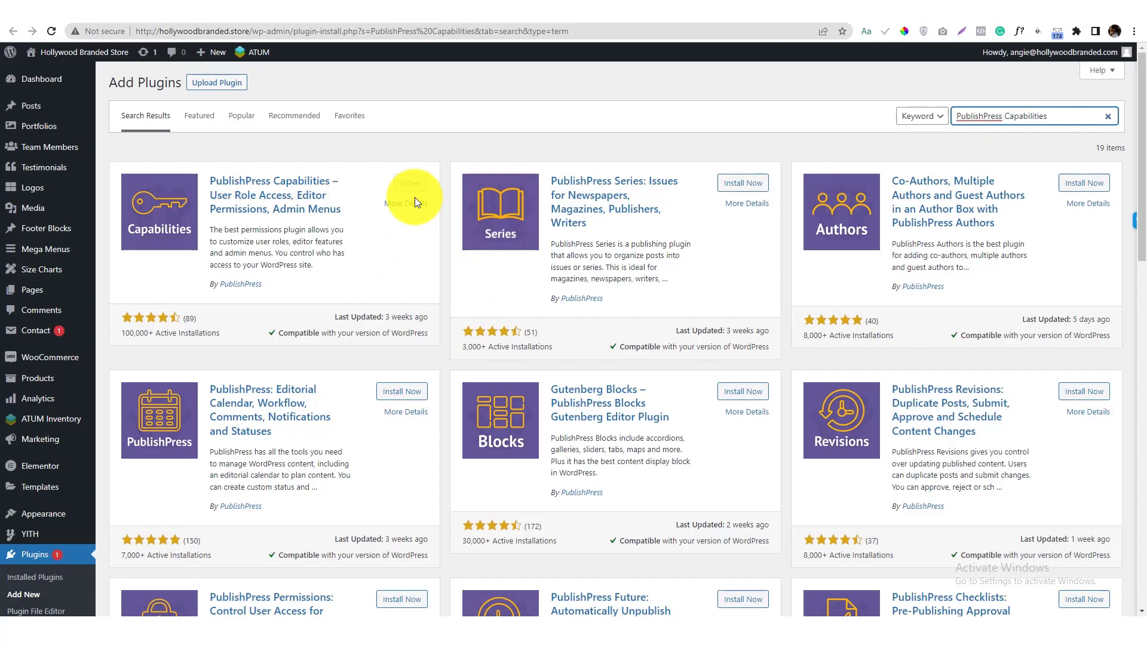
scroll(866, 350, down, 5)
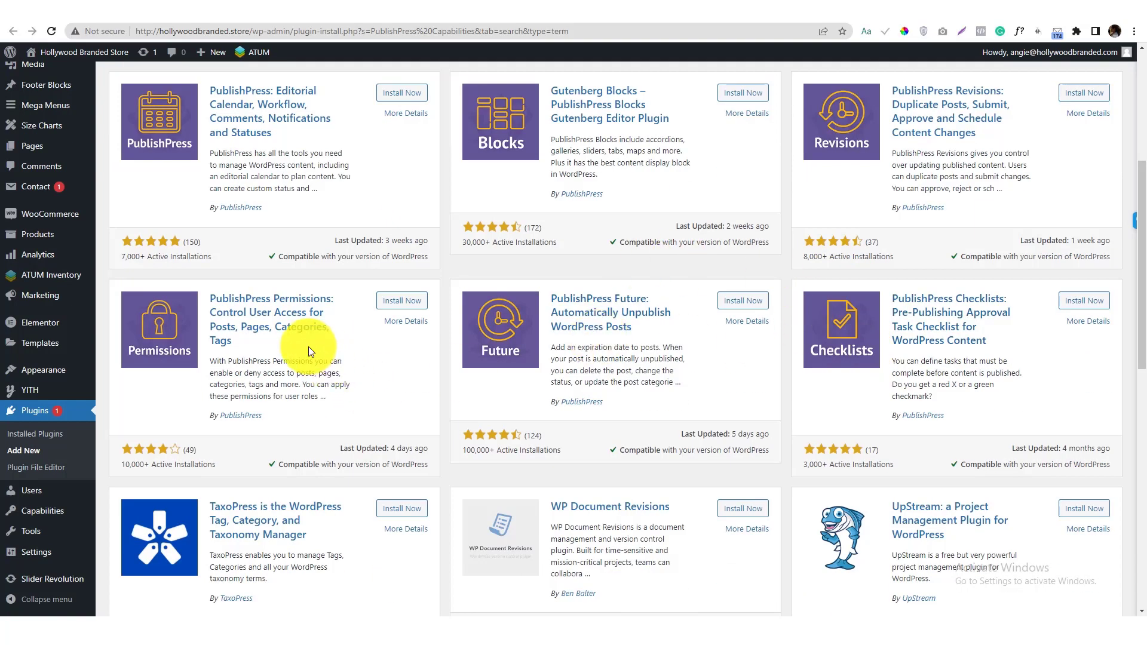
scroll(336, 321, up, 5)
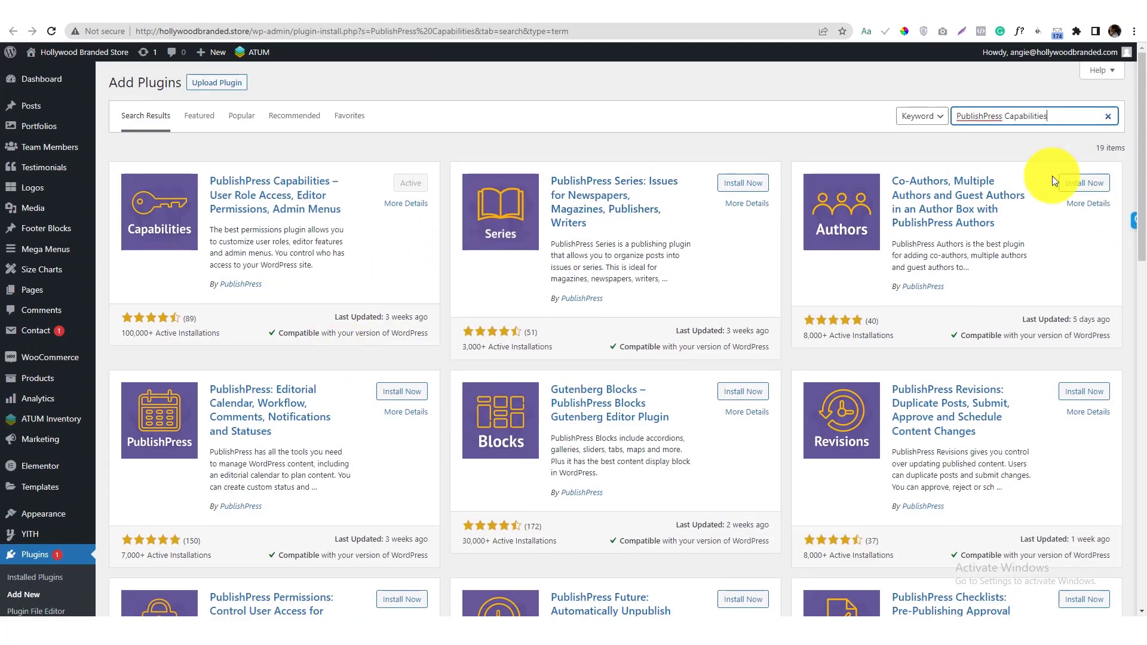
scroll(66, 420, down, 5)
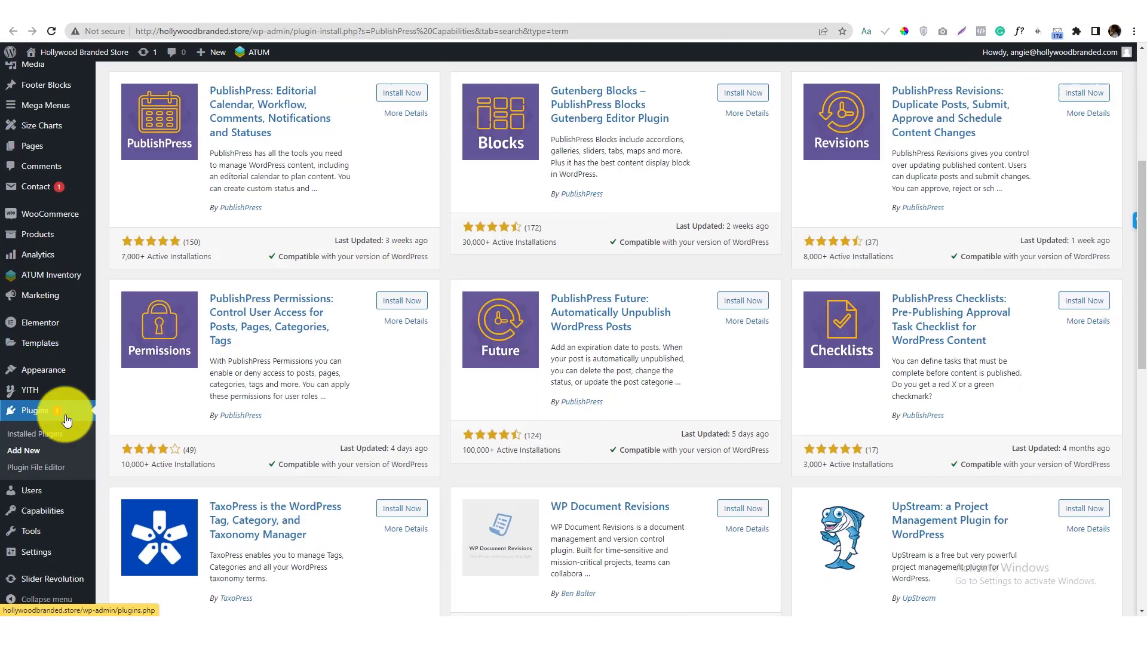
mouse_move(70, 404)
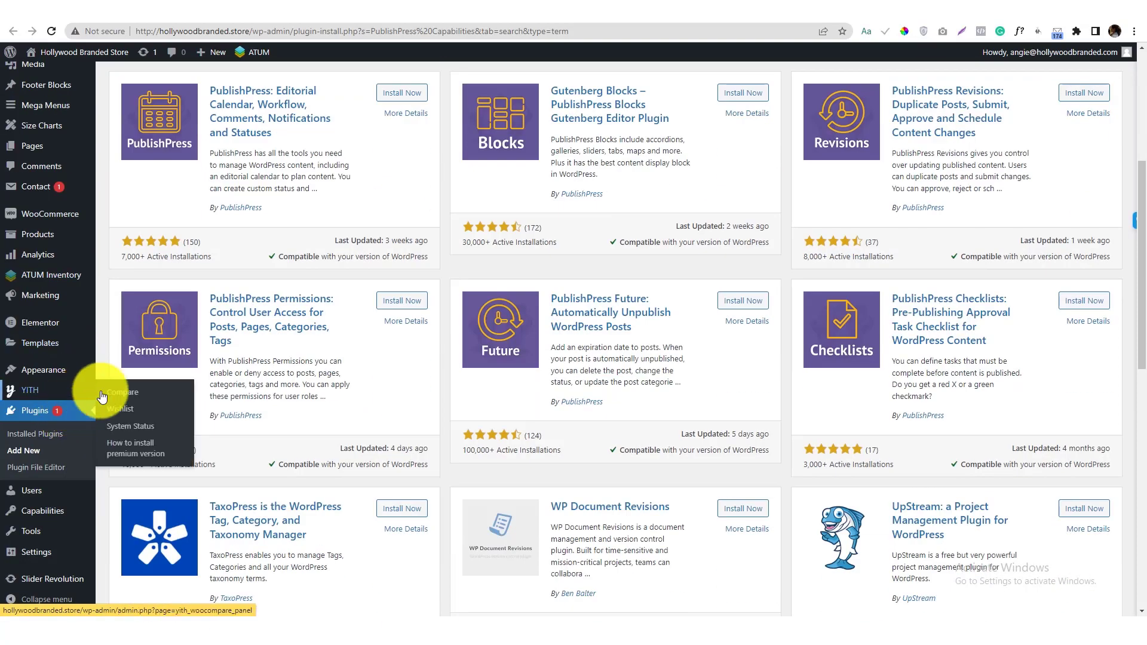
Switch to the incognito window, reload its WordPress dashboard, and place it beside the plugin search page
mouse_move(561, 615)
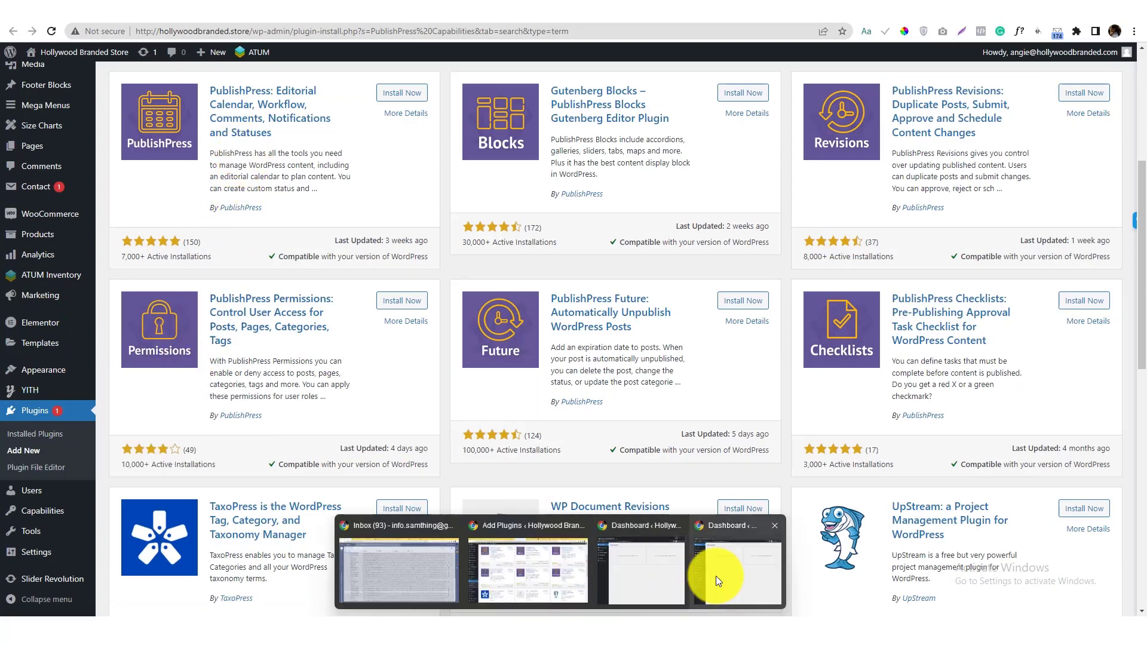
click(716, 576)
click(798, 97)
key(Return)
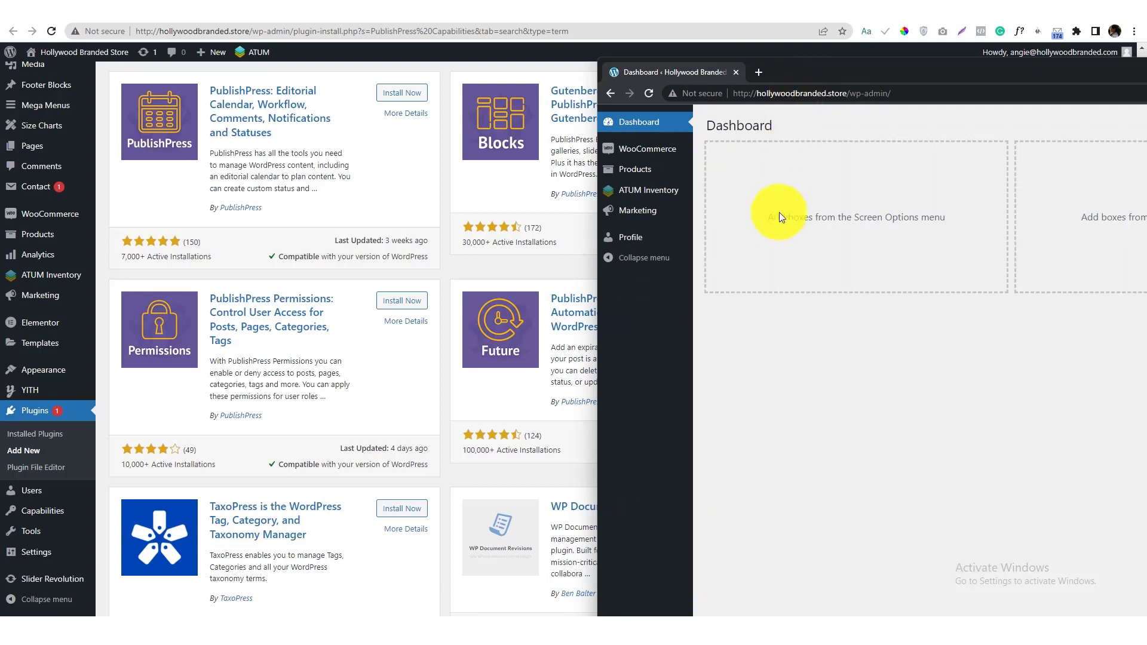
drag(840, 64, 671, 49)
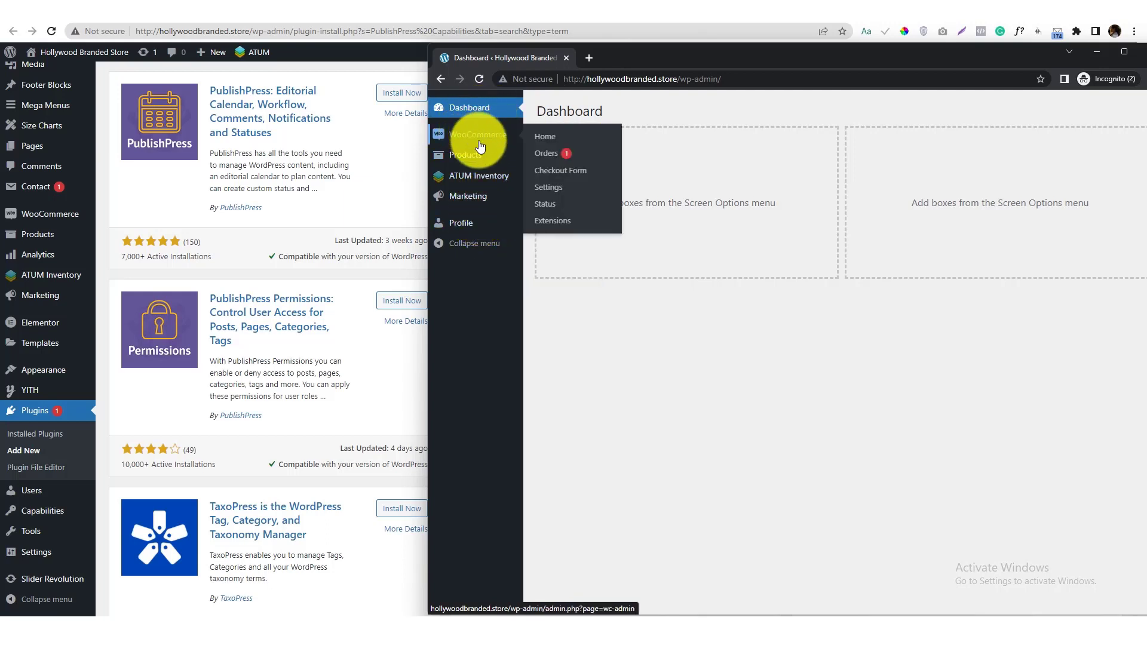
mouse_move(483, 153)
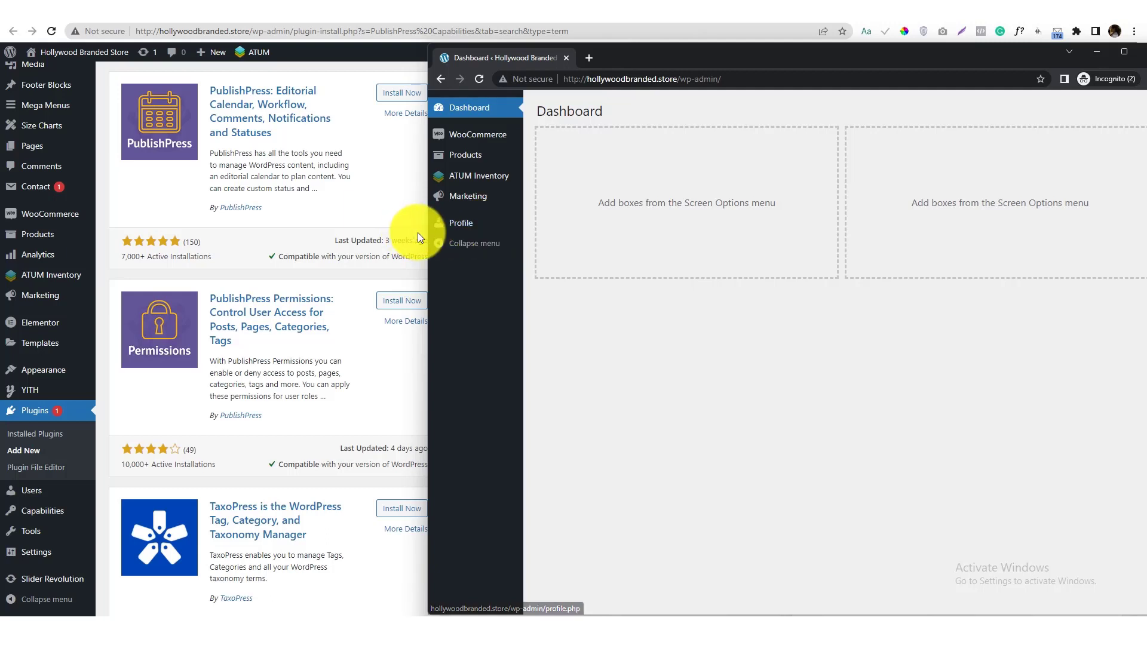
drag(429, 230, 482, 218)
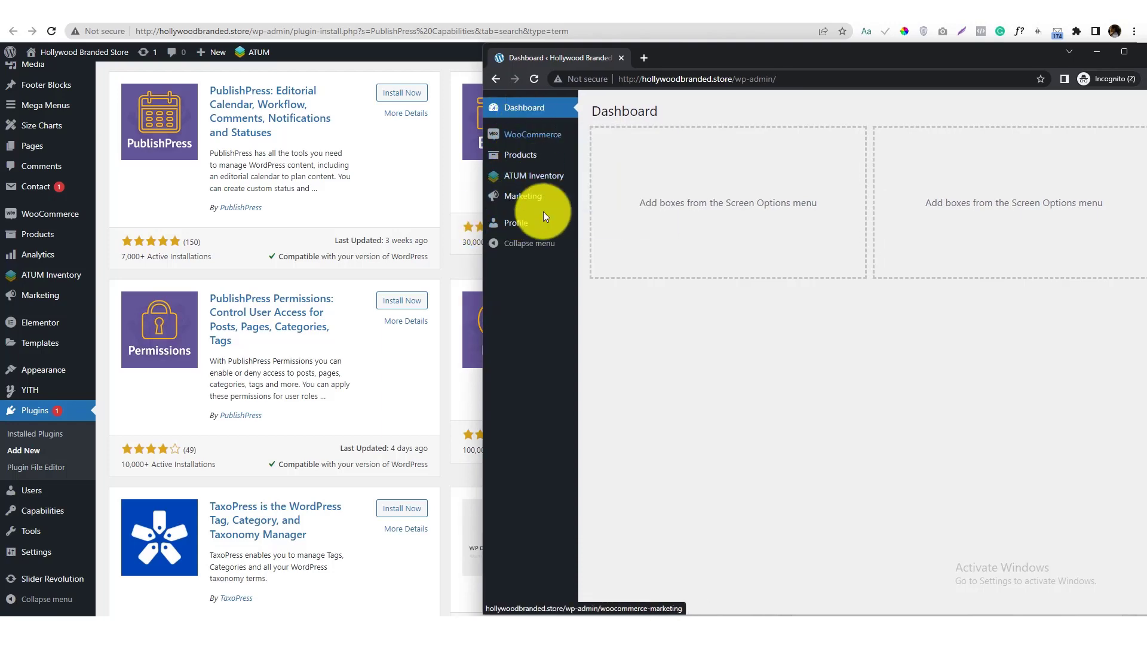
Open the PublishPress Role Capabilities page and display the post editing capabilities of the Shop manager role
scroll(41, 421, down, 5)
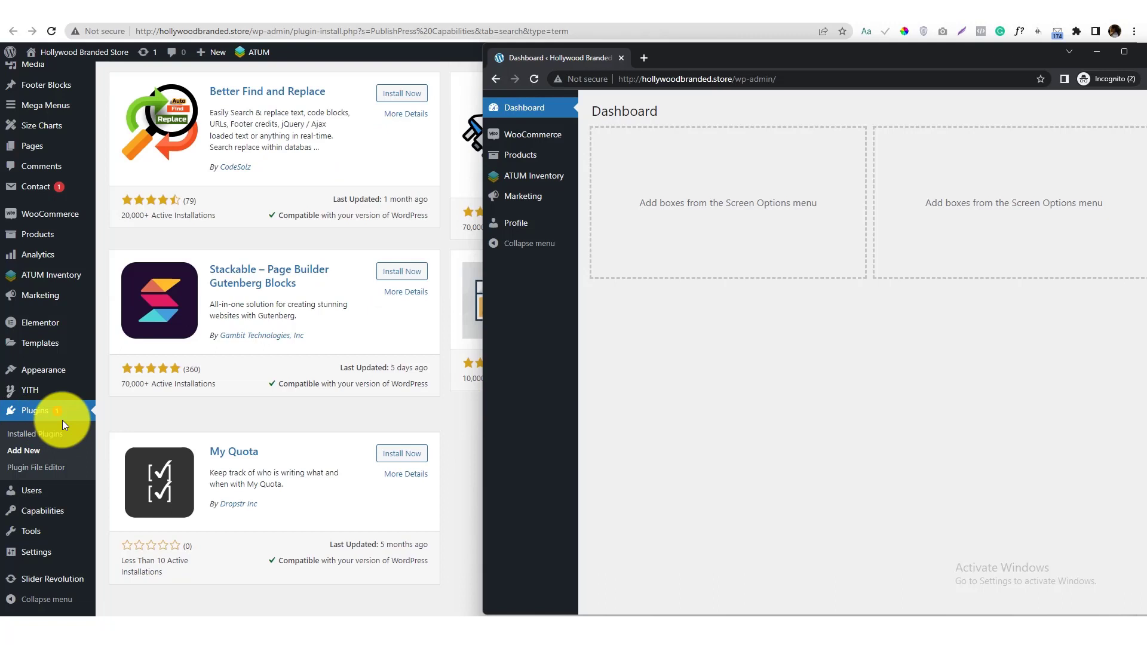
click(116, 404)
mouse_move(40, 516)
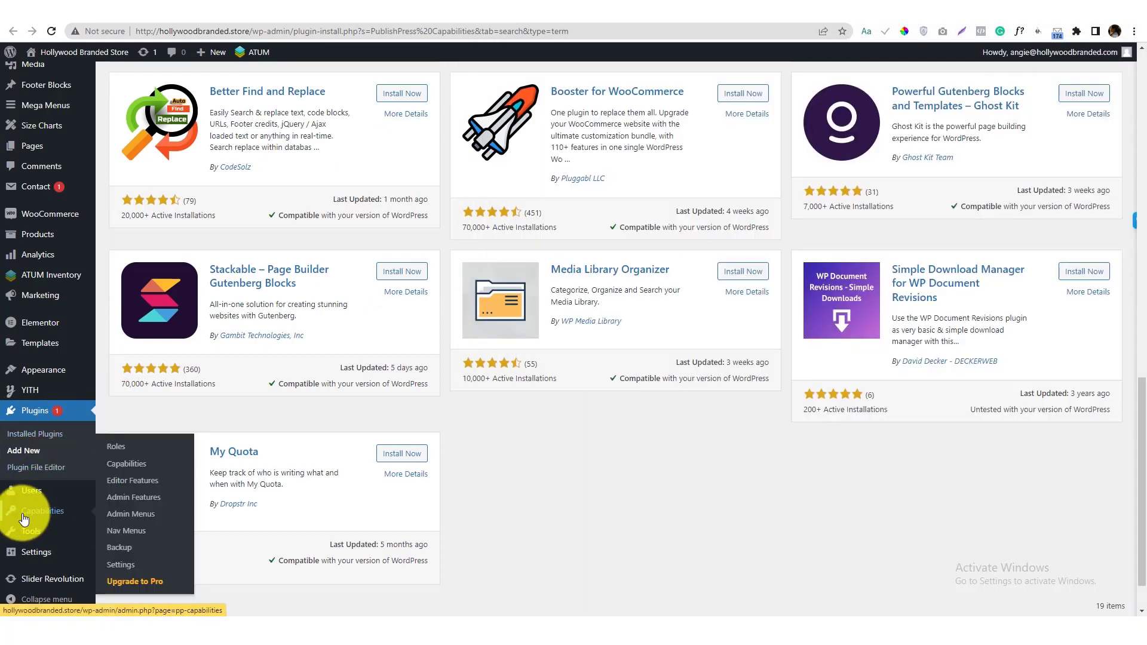
click(44, 512)
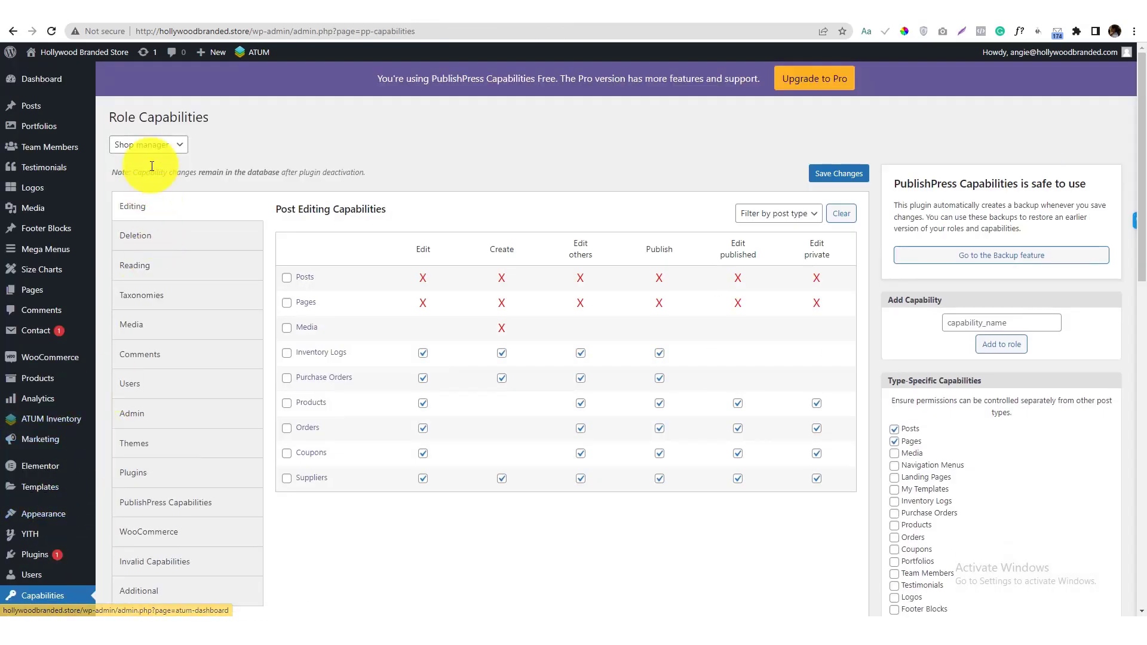
click(149, 145)
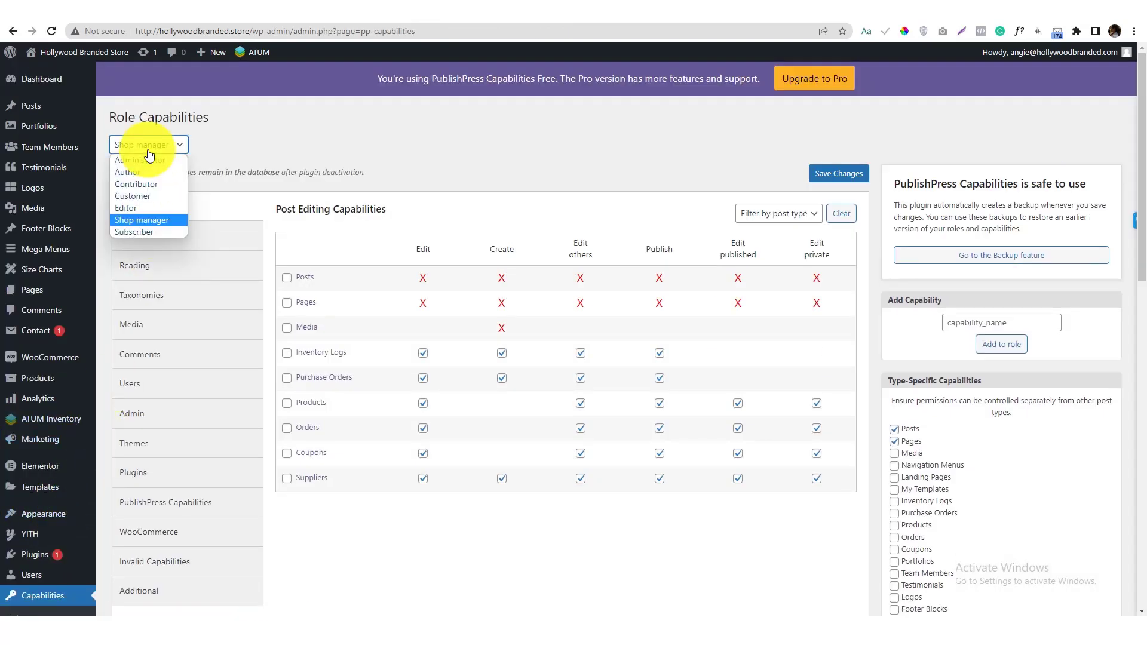
click(154, 219)
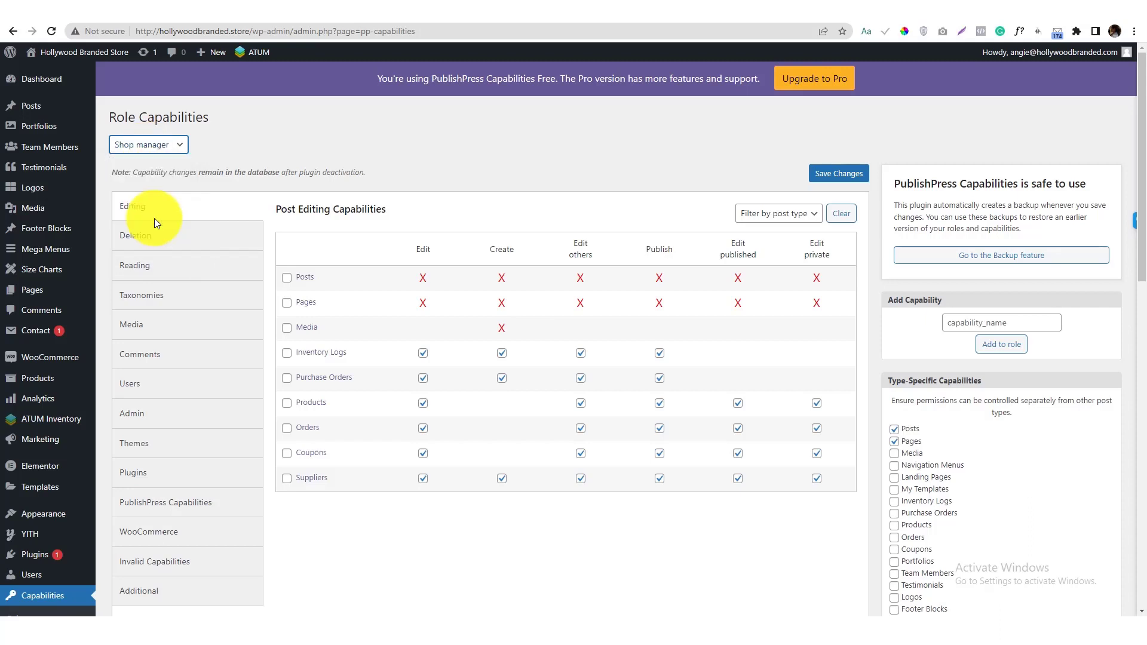
click(177, 209)
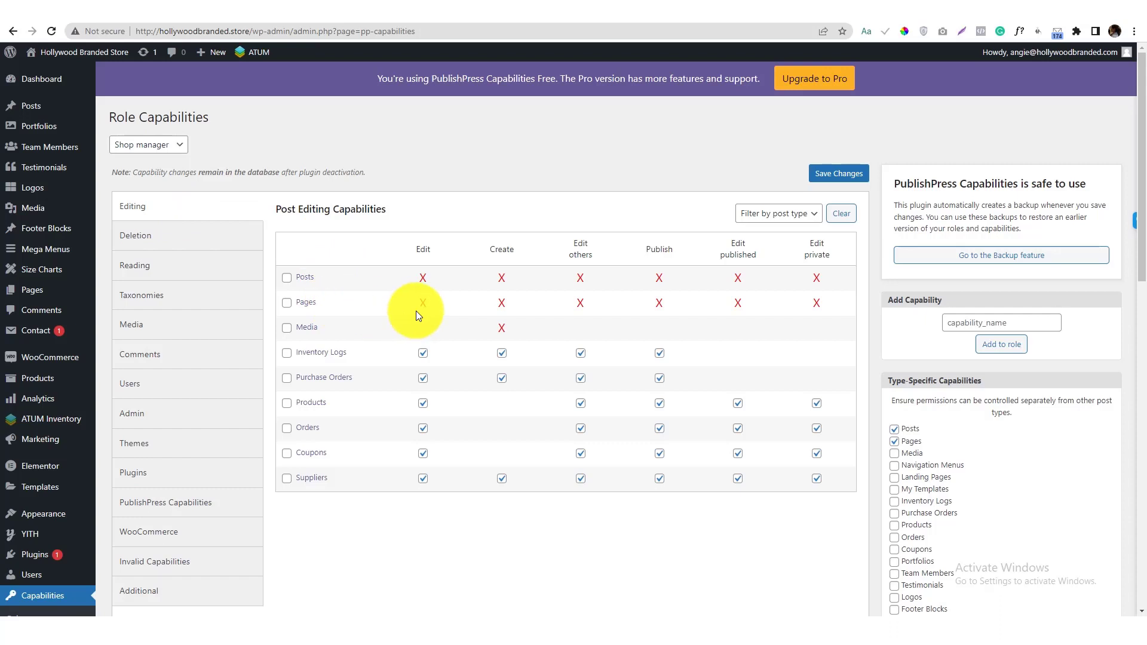
Grant Shop manager the Edit, Edit others, Publish, Edit published and Edit private capabilities for Posts, and save the changes
click(423, 278)
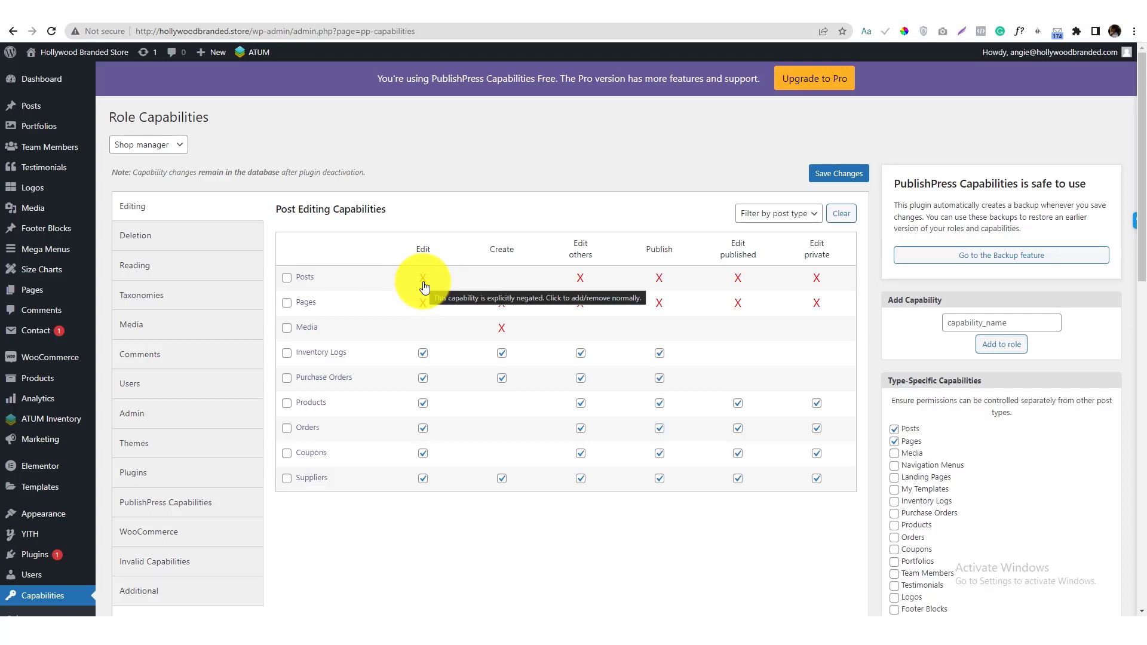
click(424, 281)
click(577, 281)
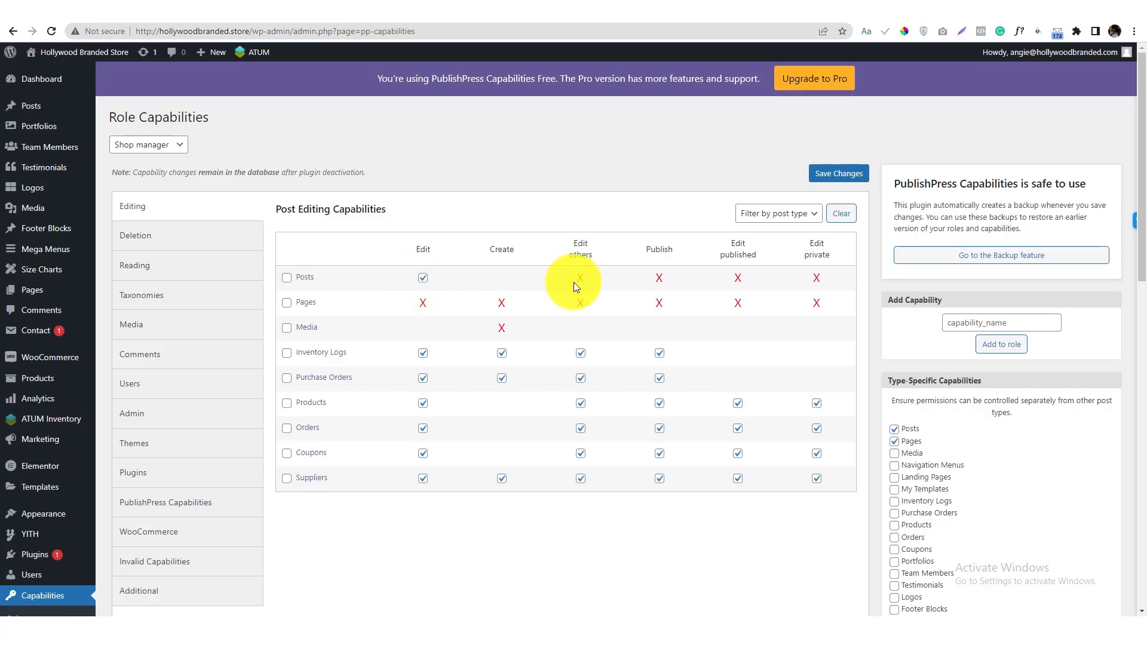
click(659, 283)
click(736, 280)
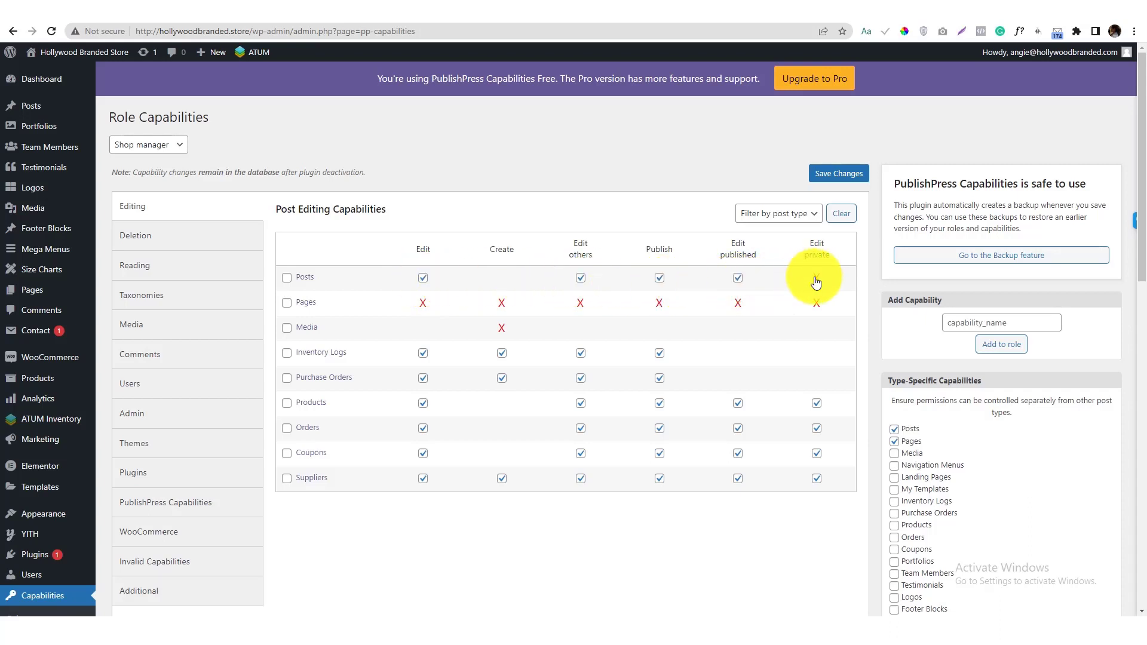
click(839, 174)
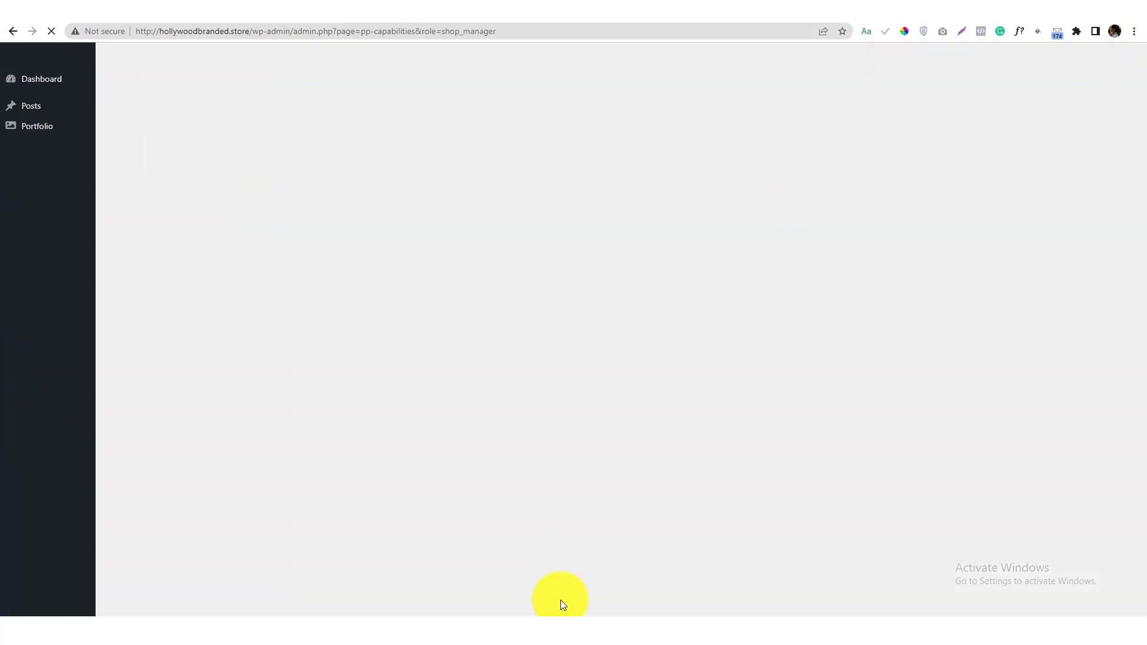
Reload the shop manager's dashboard in the incognito window to check the effect on its admin menu
click(675, 589)
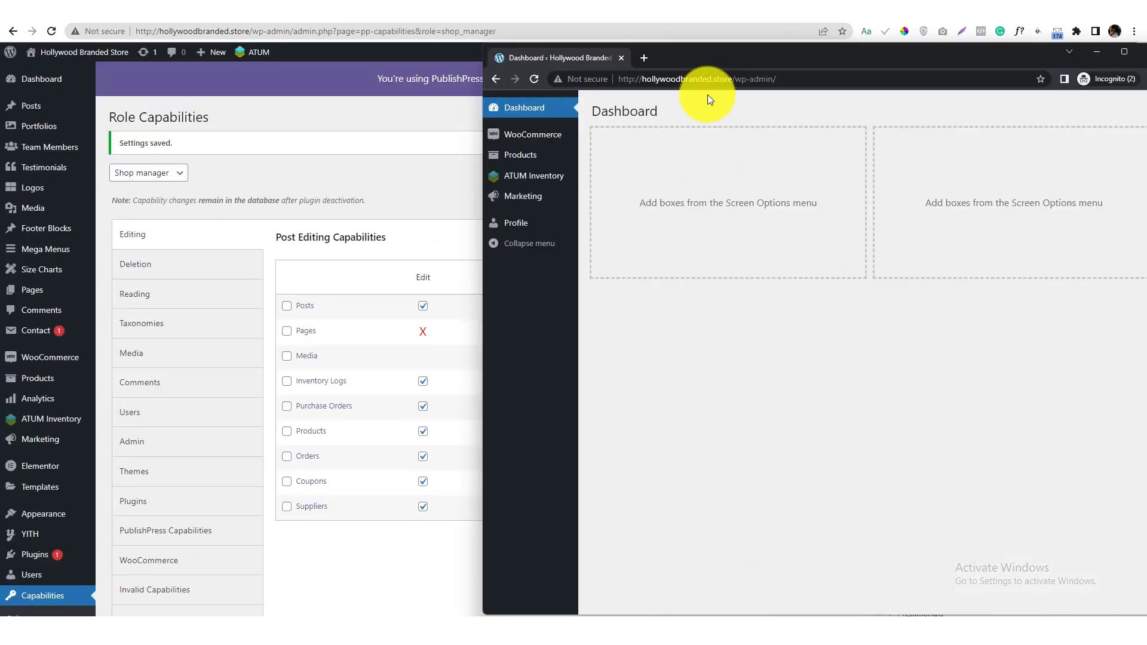
click(711, 80)
key(Return)
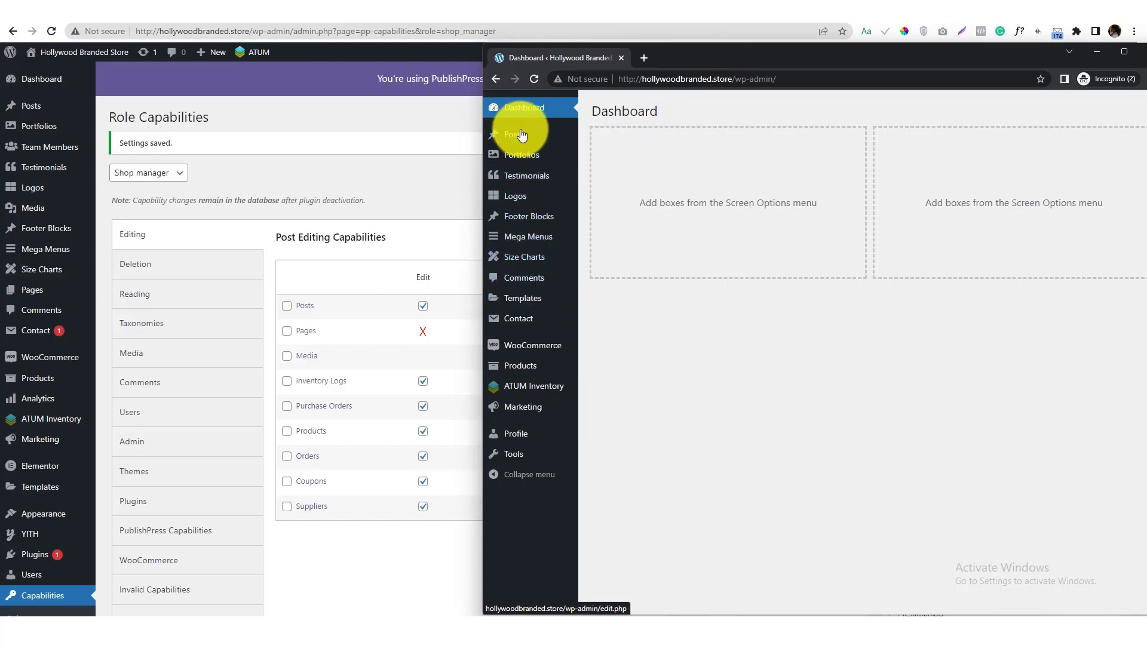
Explicitly negate Shop manager's Edit, Edit others, Publish, Edit published and Edit private capabilities for Posts, and save the changes
click(410, 263)
click(423, 306)
click(425, 308)
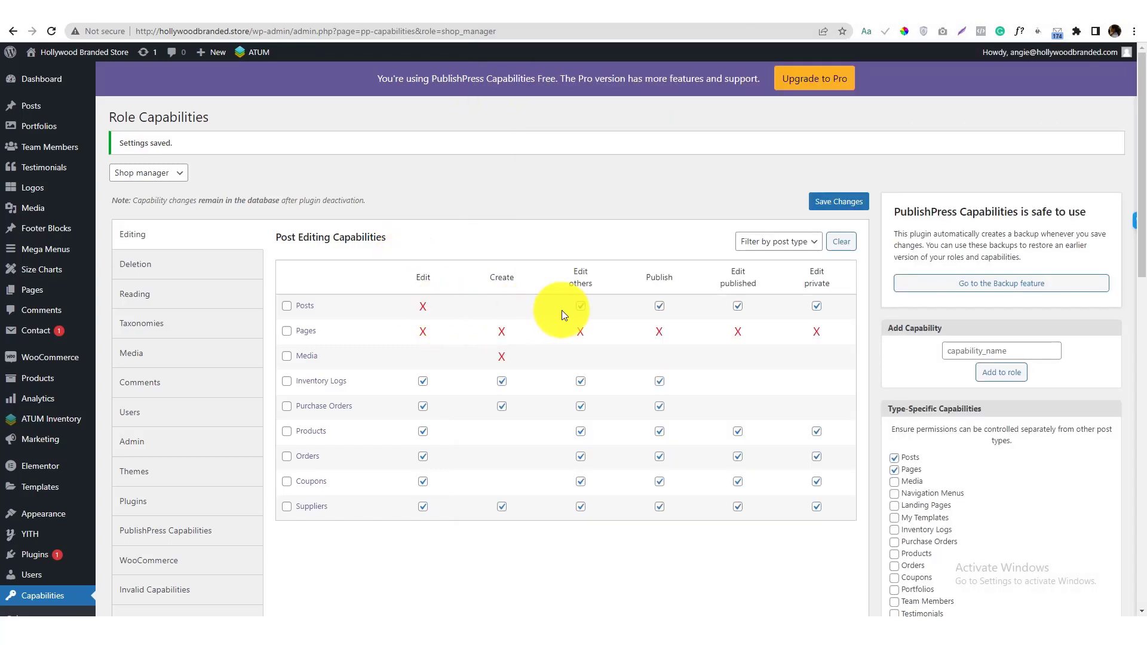
click(575, 308)
click(661, 308)
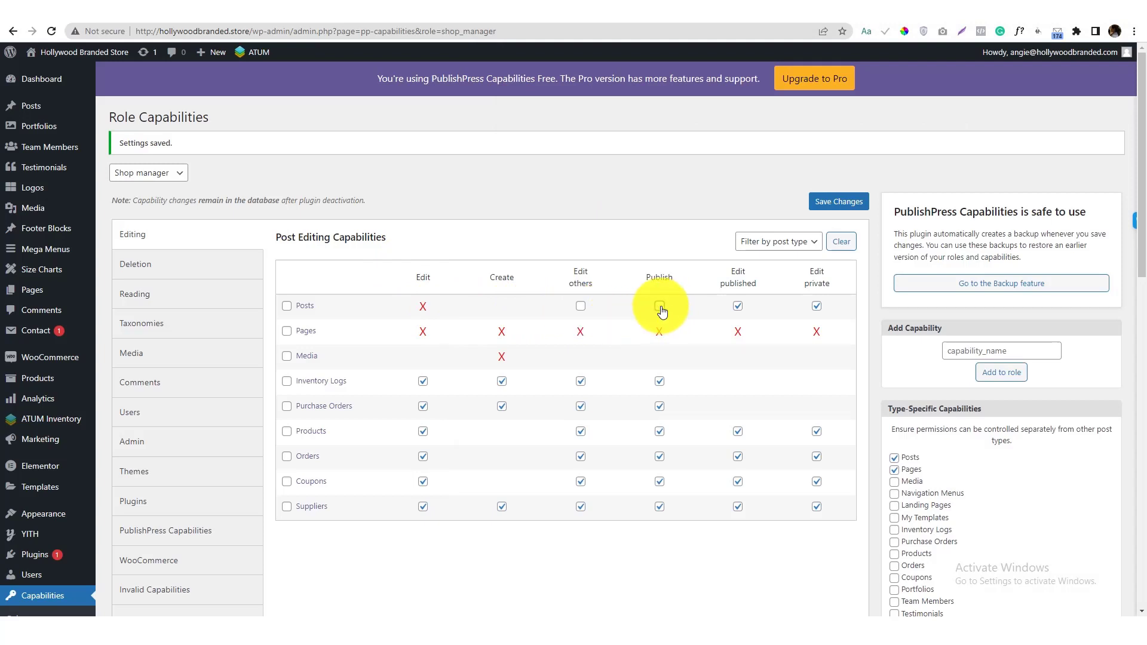
click(577, 306)
click(738, 307)
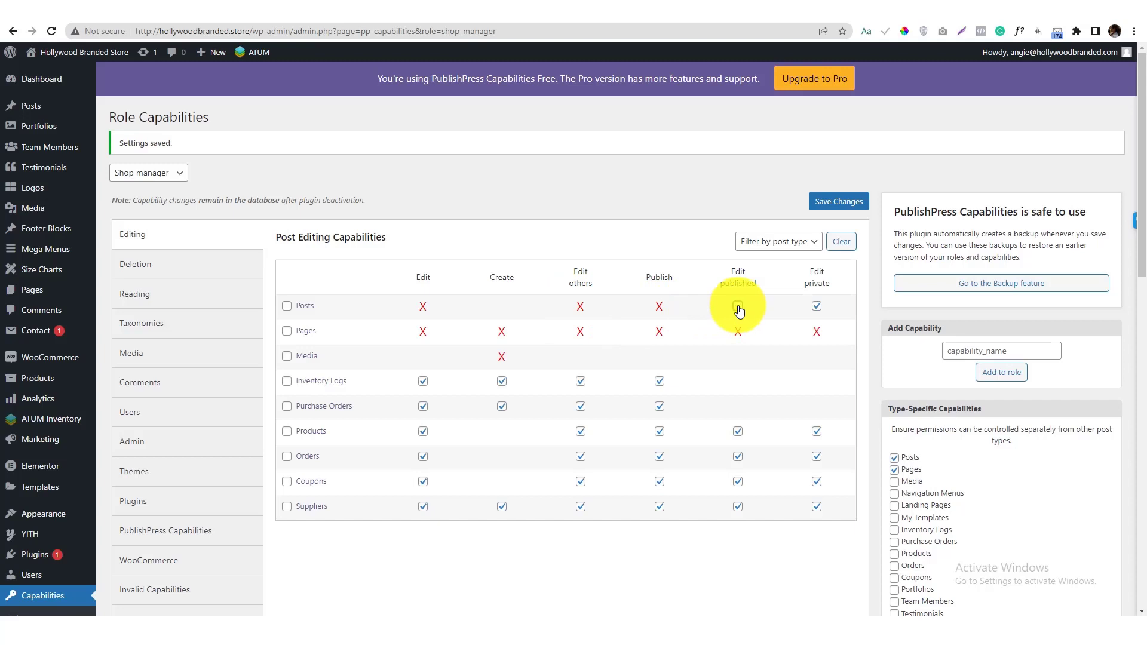
click(738, 307)
click(817, 307)
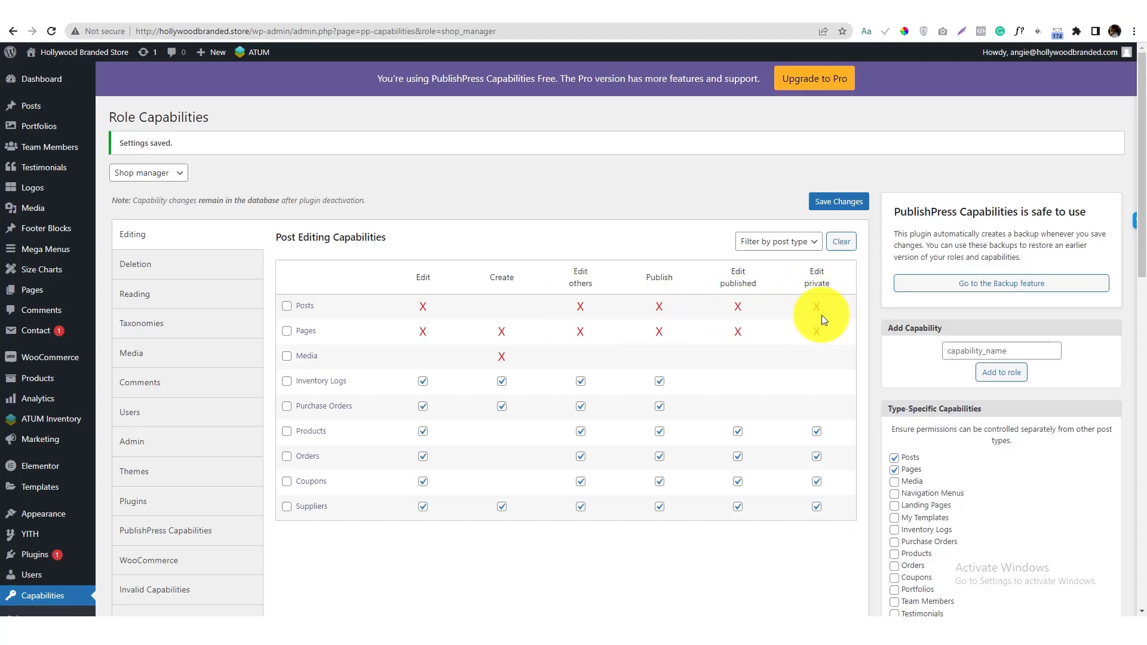
click(829, 199)
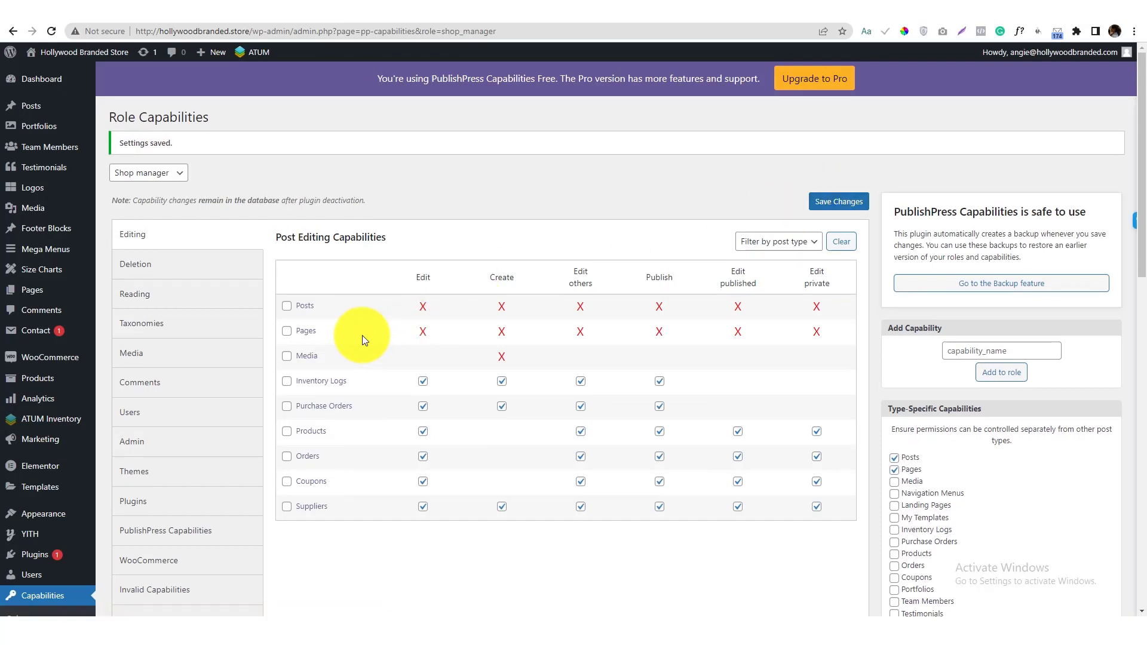
Examine the Shop manager role's Deletion, Reading, Taxonomies, Media and Admin capabilities
click(203, 299)
click(205, 326)
click(205, 353)
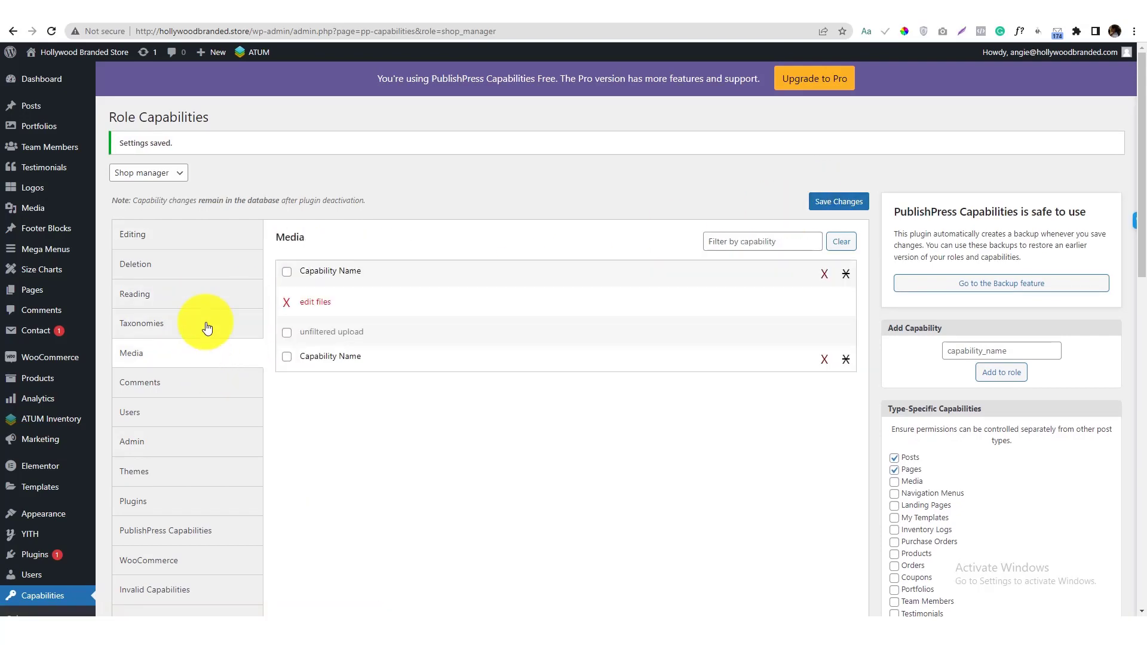
click(204, 291)
click(204, 266)
scroll(220, 389, down, 5)
scroll(215, 389, up, 5)
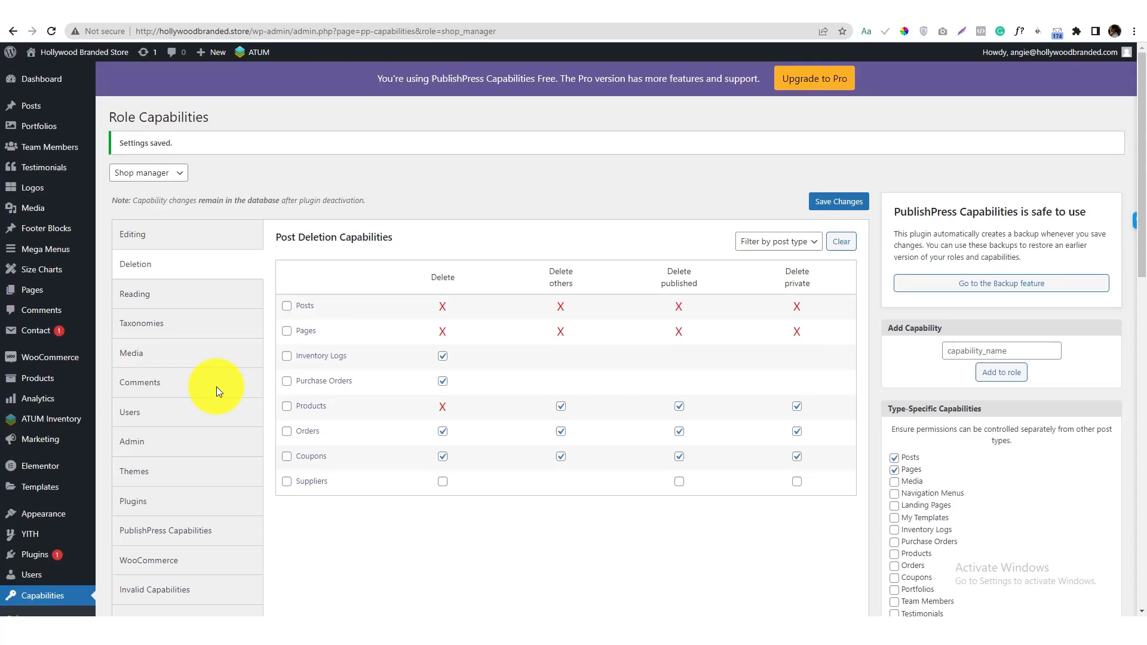
click(229, 357)
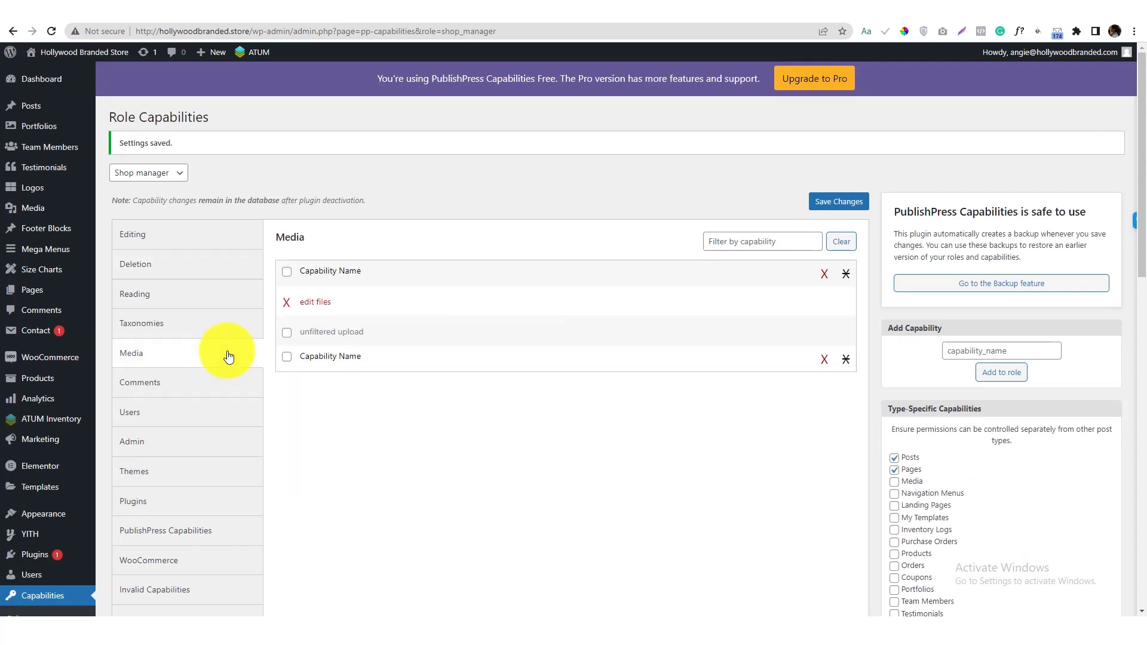
click(225, 272)
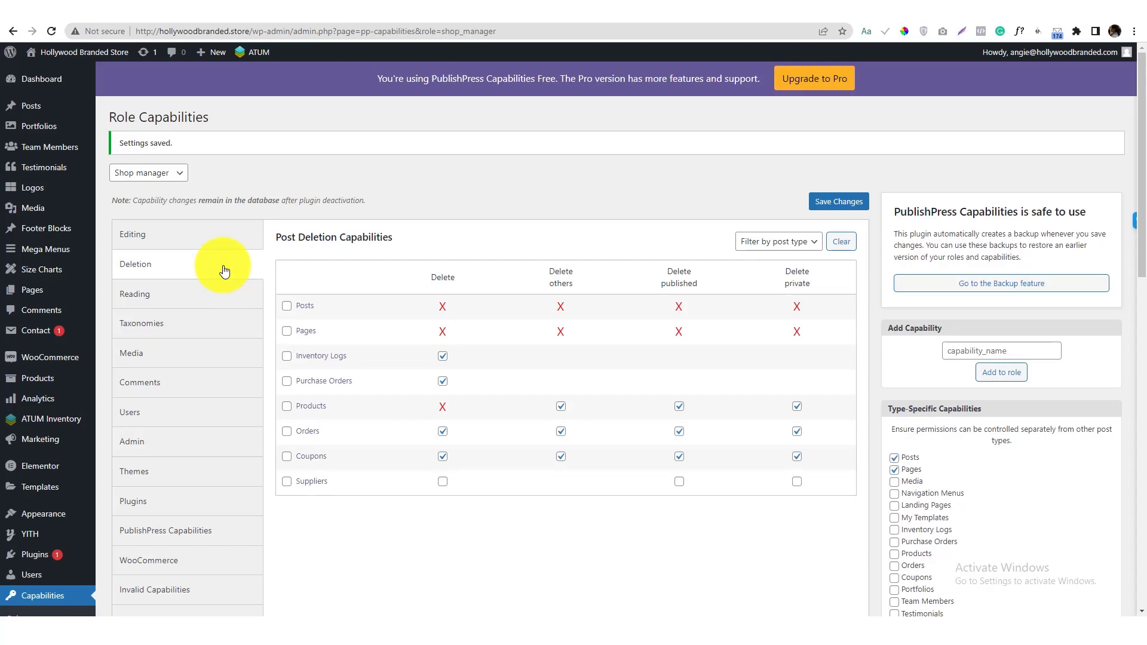
click(210, 294)
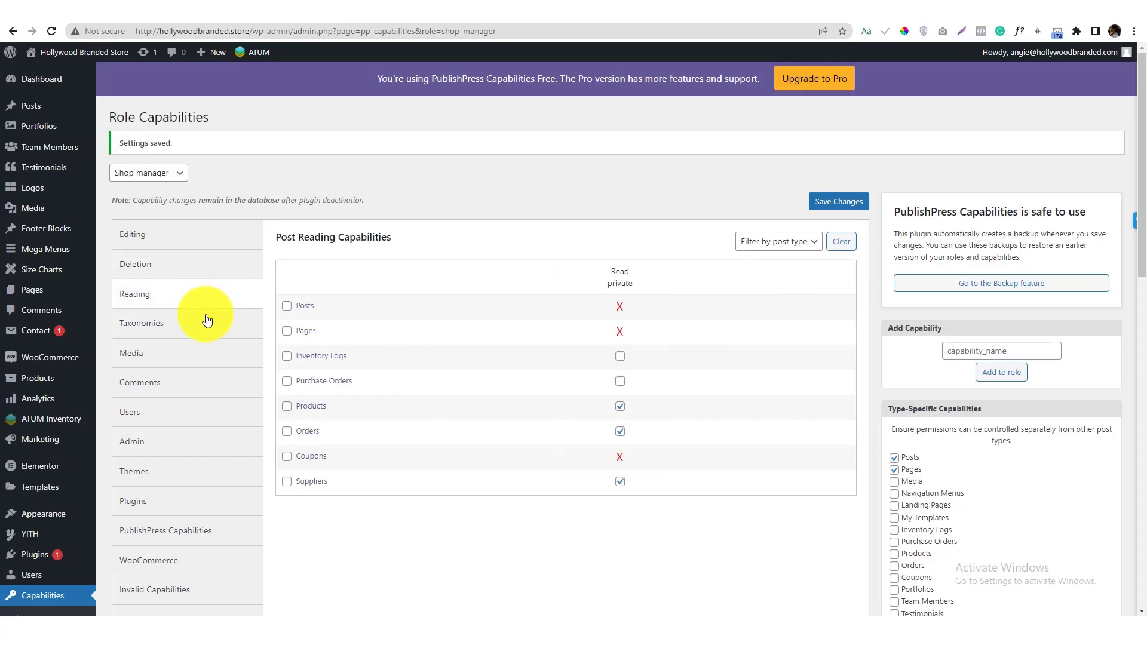
click(205, 270)
click(207, 302)
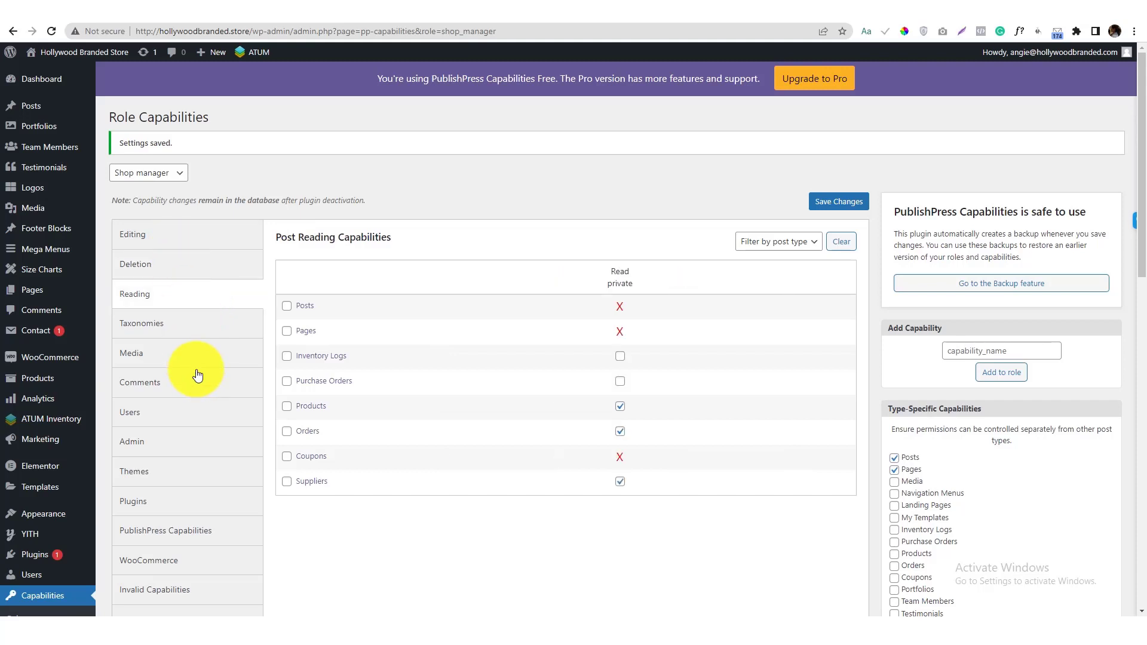
click(193, 442)
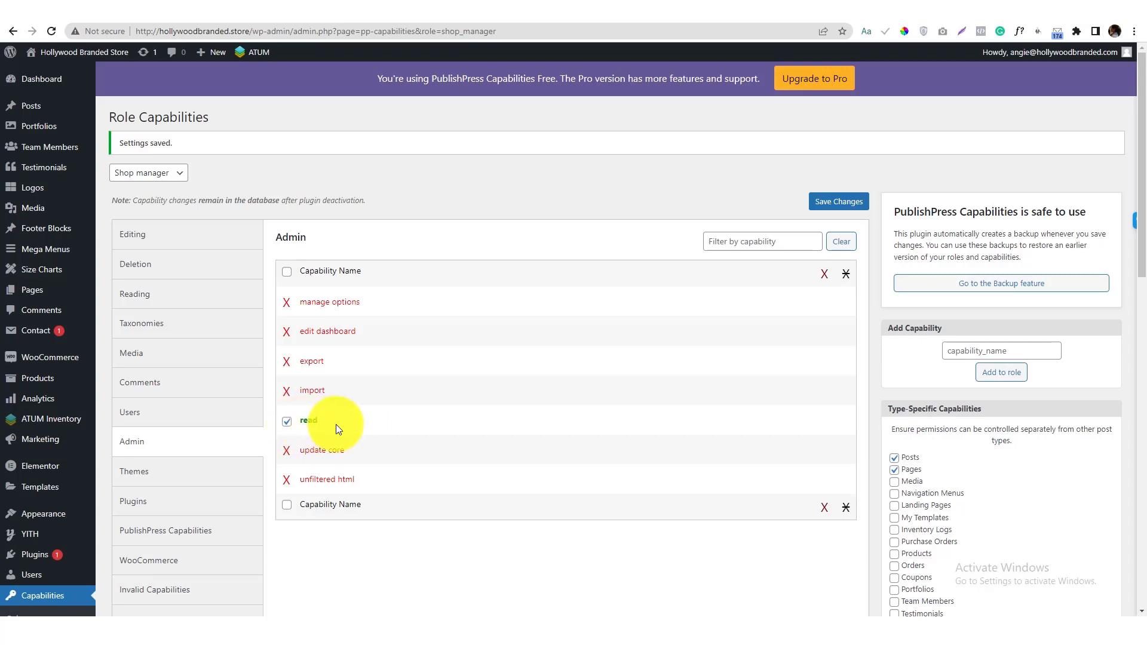
Reload the shop manager's dashboard in the incognito window and check the WooCommerce, ATUM Inventory and Marketing menus that remain
mouse_move(608, 604)
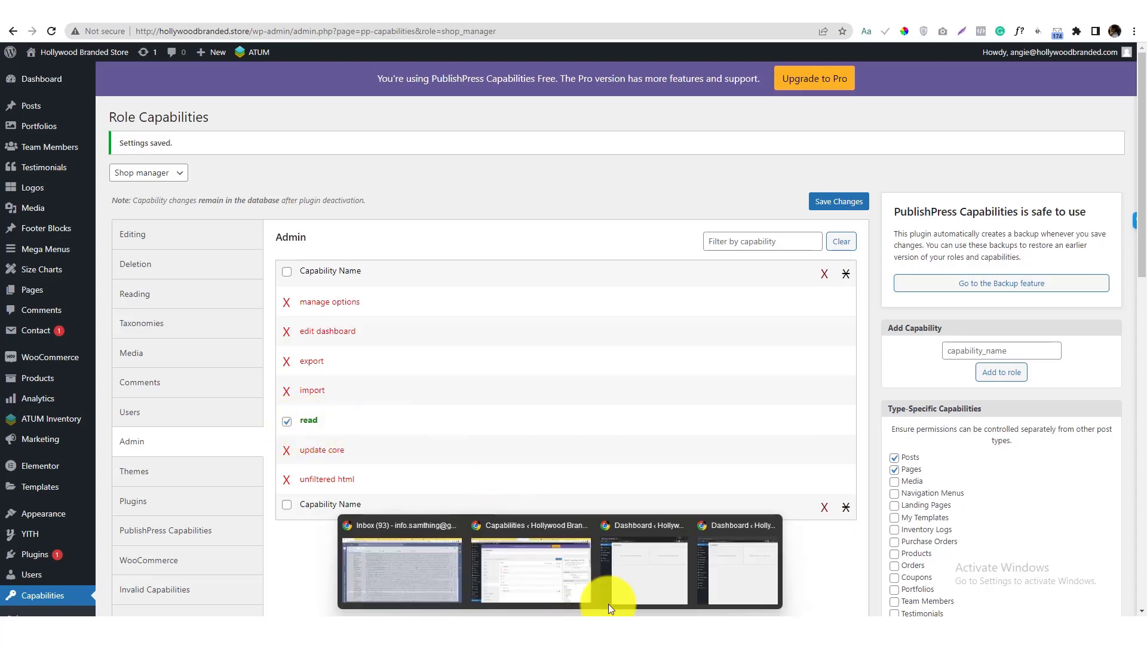
click(735, 574)
click(657, 79)
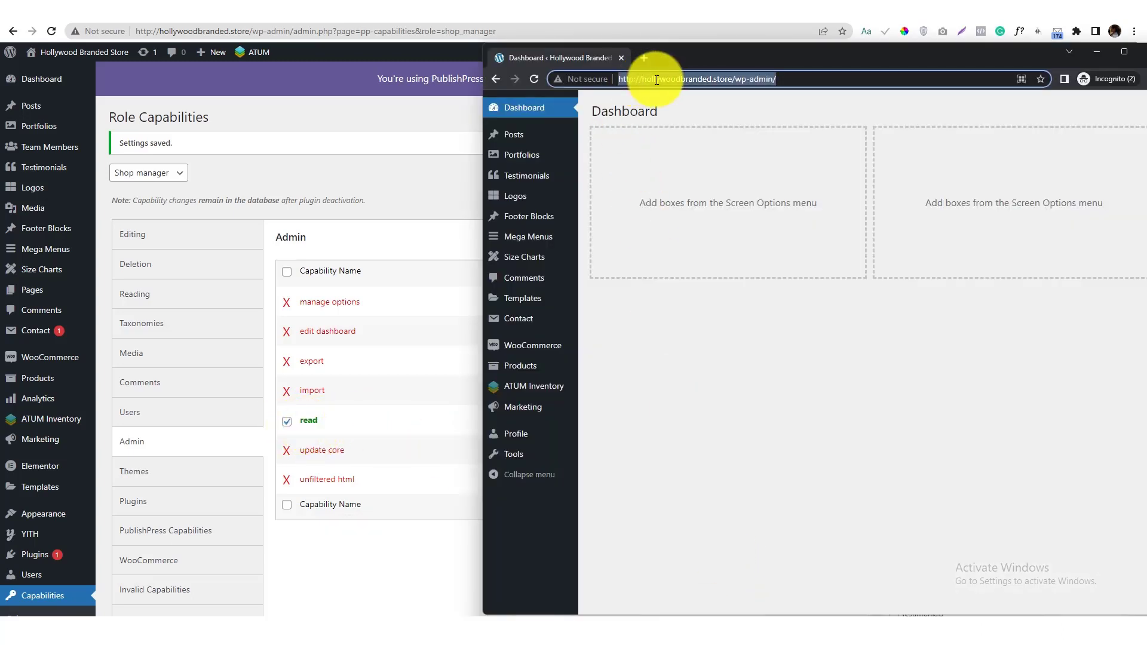
key(Return)
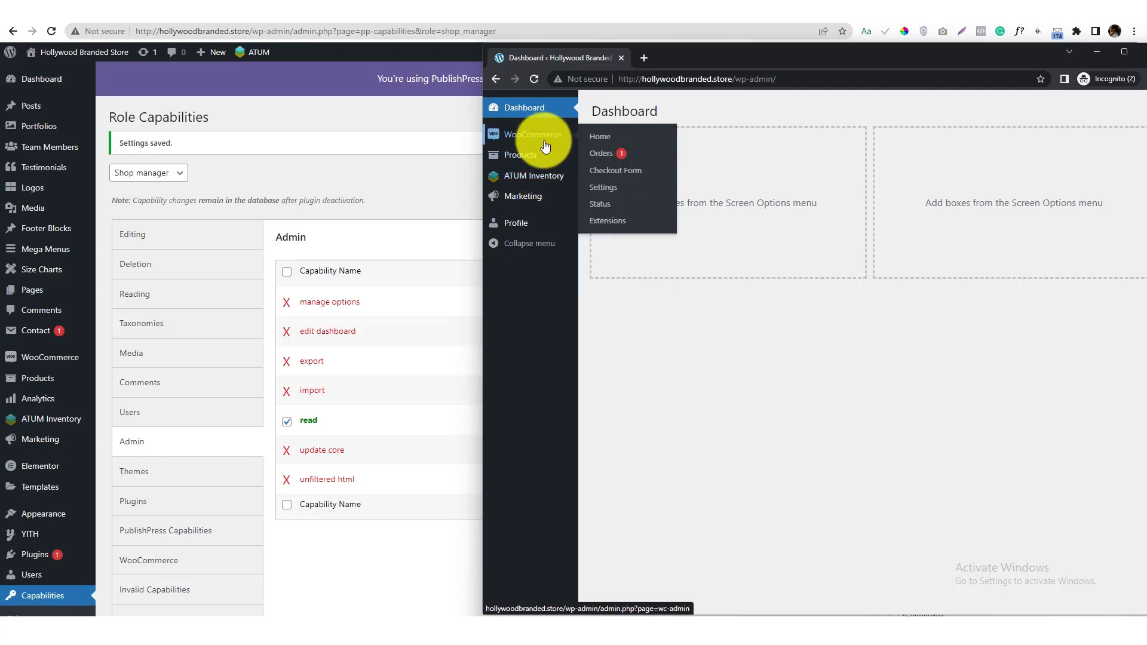
mouse_move(547, 204)
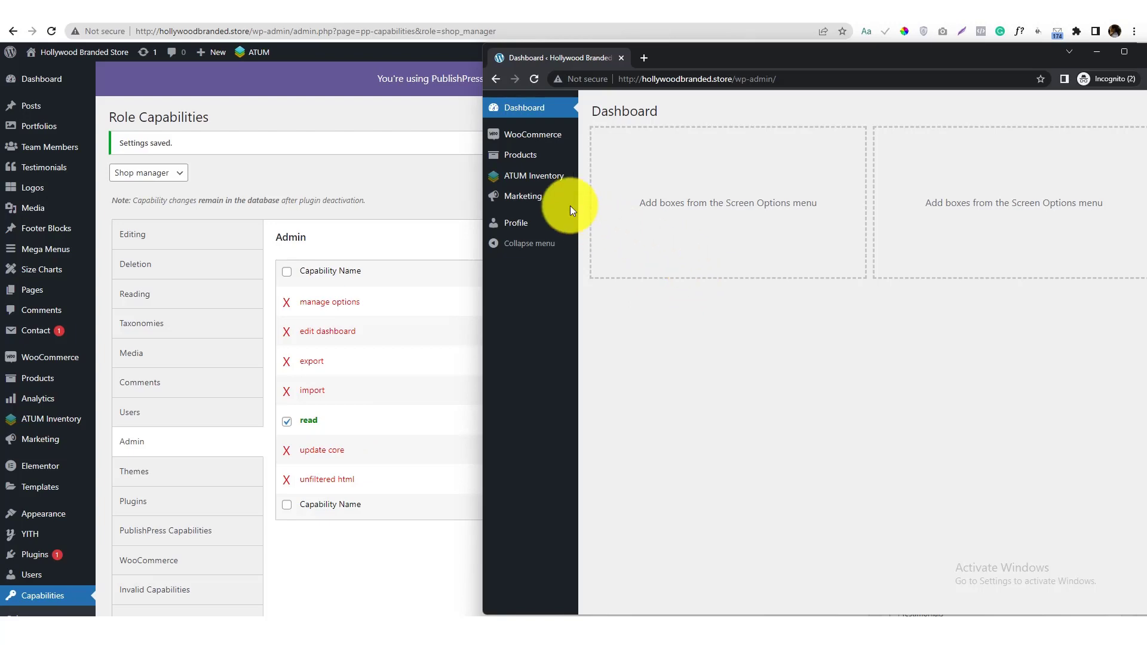
mouse_move(542, 184)
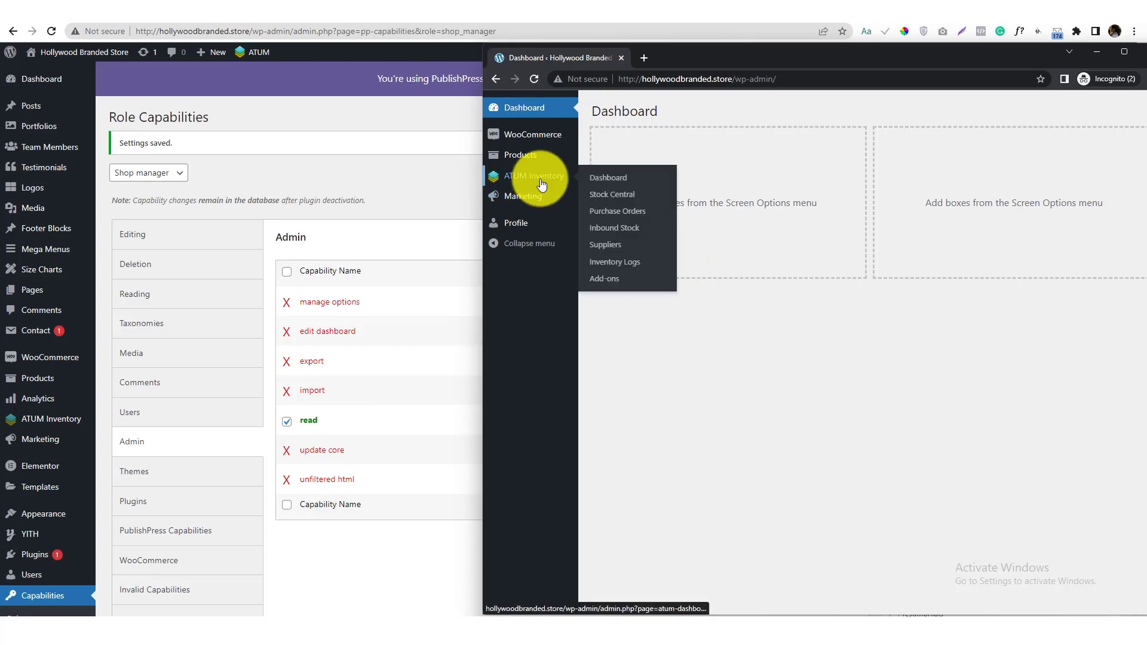
Examine the Shop manager role's Additional capabilities, including the ATUM inventory, purchase order and supplier entries
click(269, 175)
scroll(200, 333, down, 5)
scroll(173, 293, up, 5)
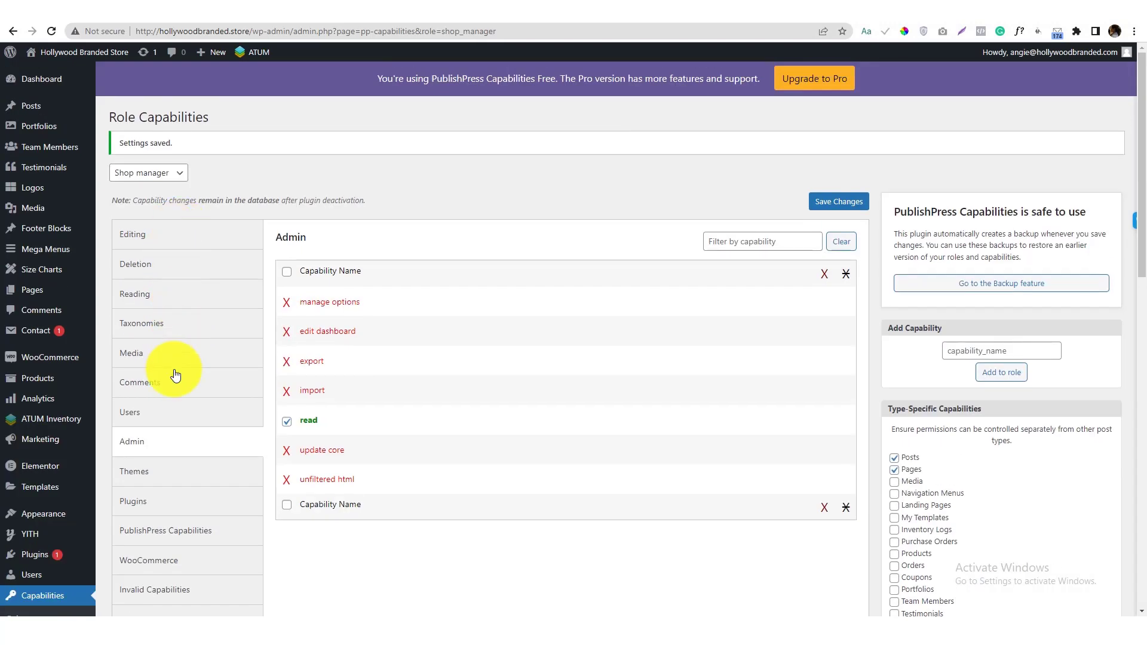
scroll(174, 371, down, 5)
click(185, 331)
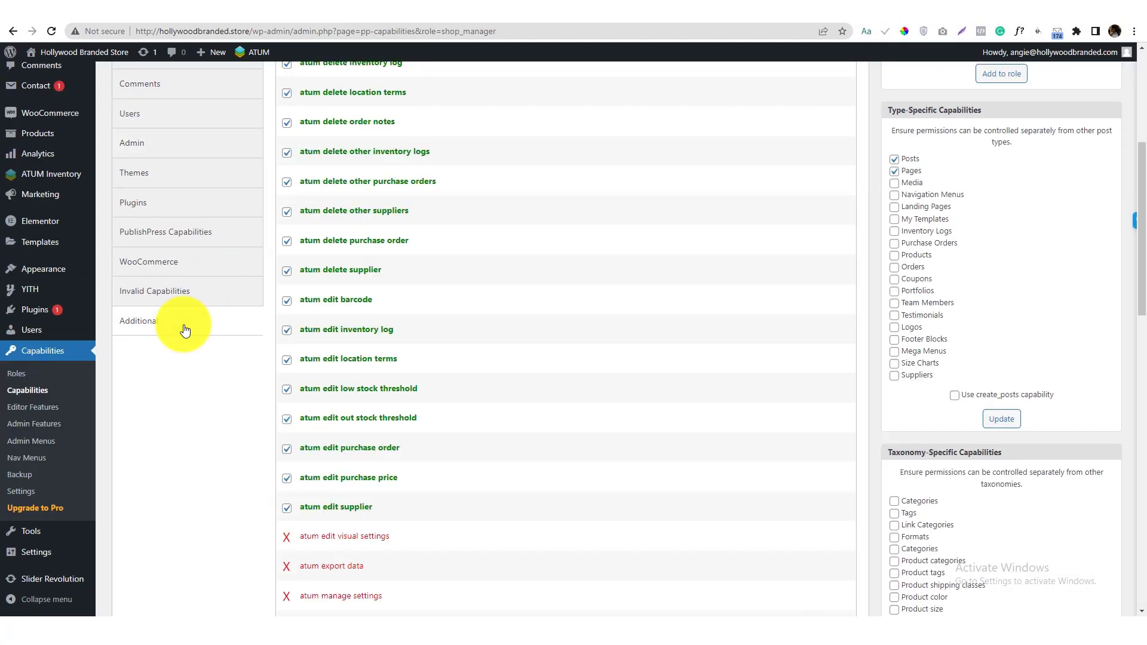
scroll(454, 335, up, 5)
scroll(314, 275, down, 5)
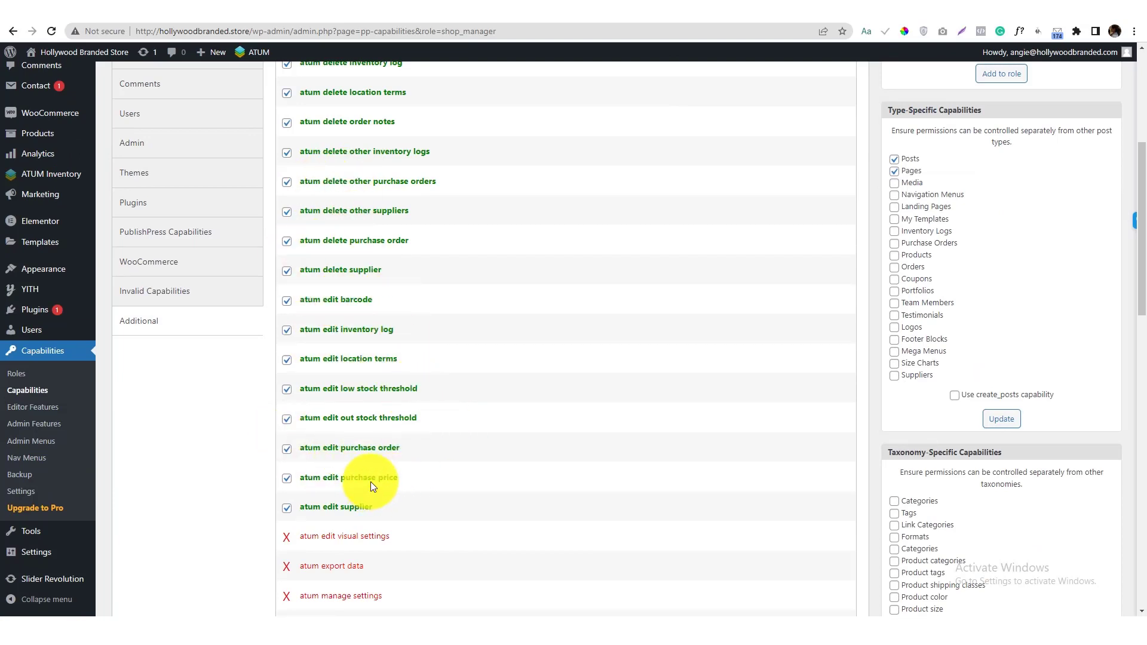
scroll(199, 322, down, 5)
scroll(199, 324, up, 5)
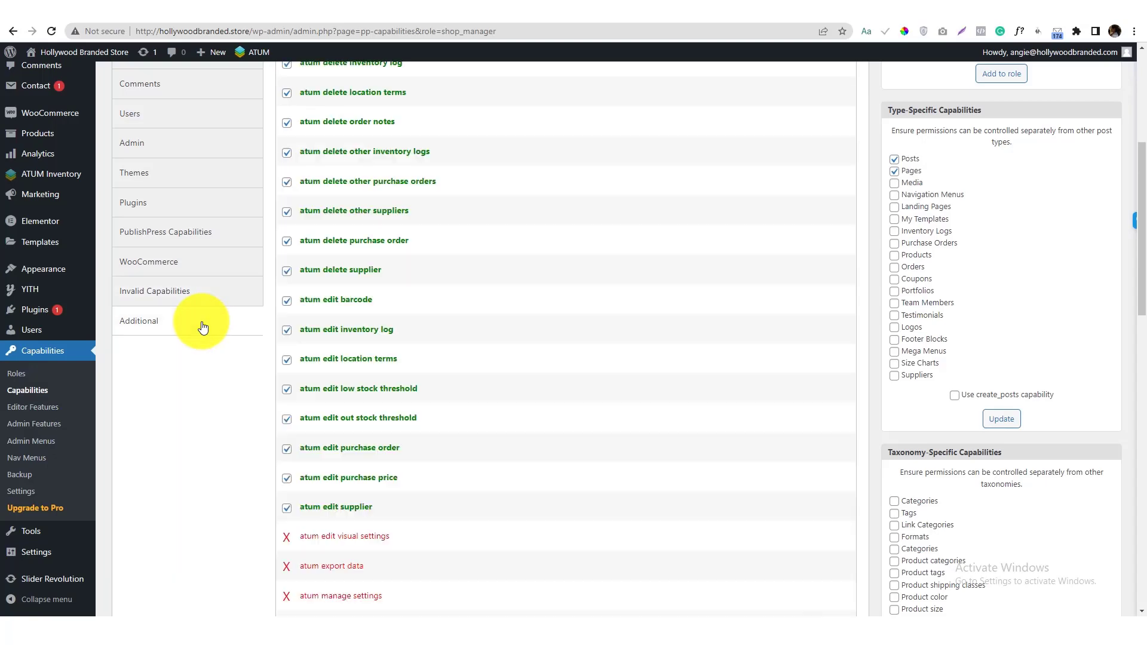
scroll(360, 432, down, 10)
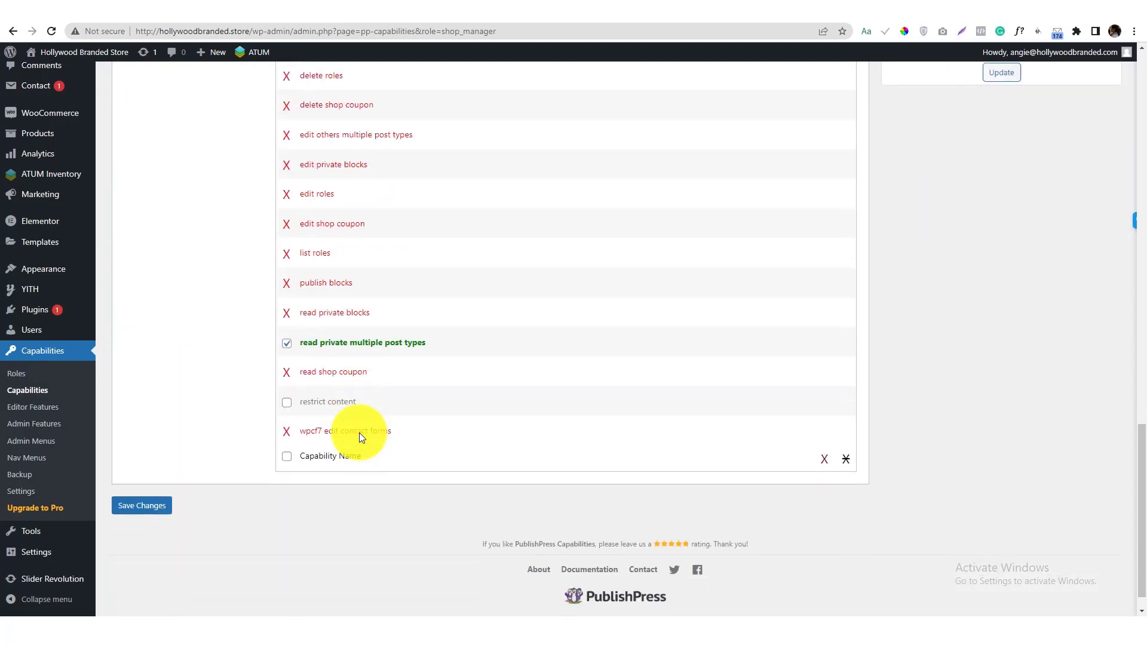
scroll(360, 432, up, 10)
scroll(360, 432, up, 5)
scroll(358, 429, down, 5)
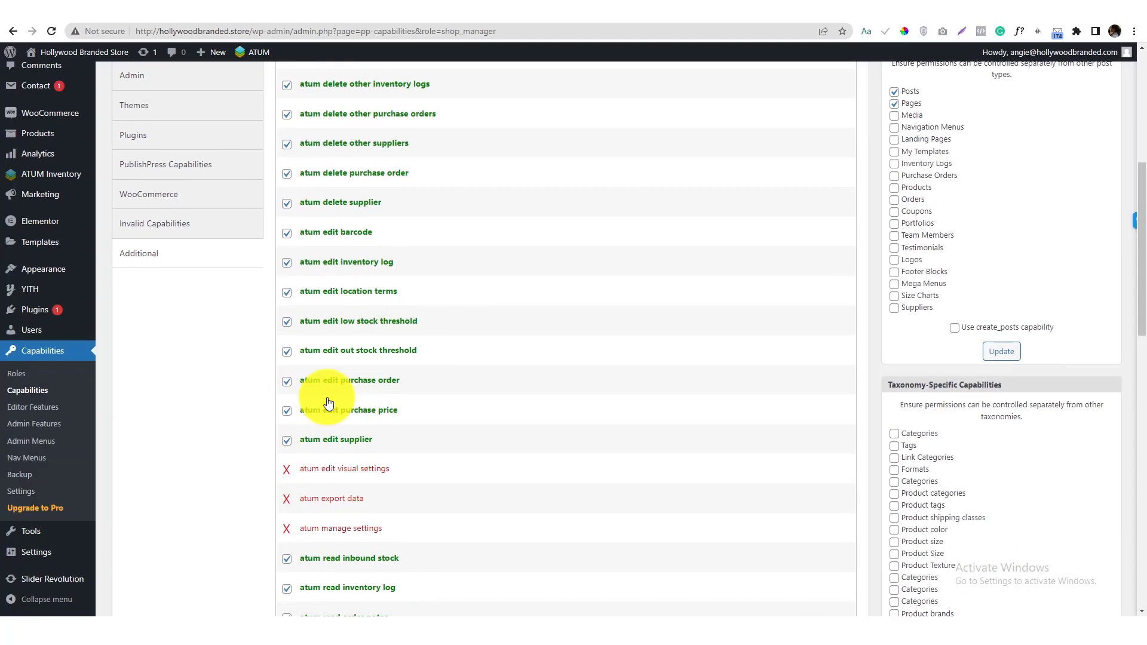
scroll(358, 421, up, 5)
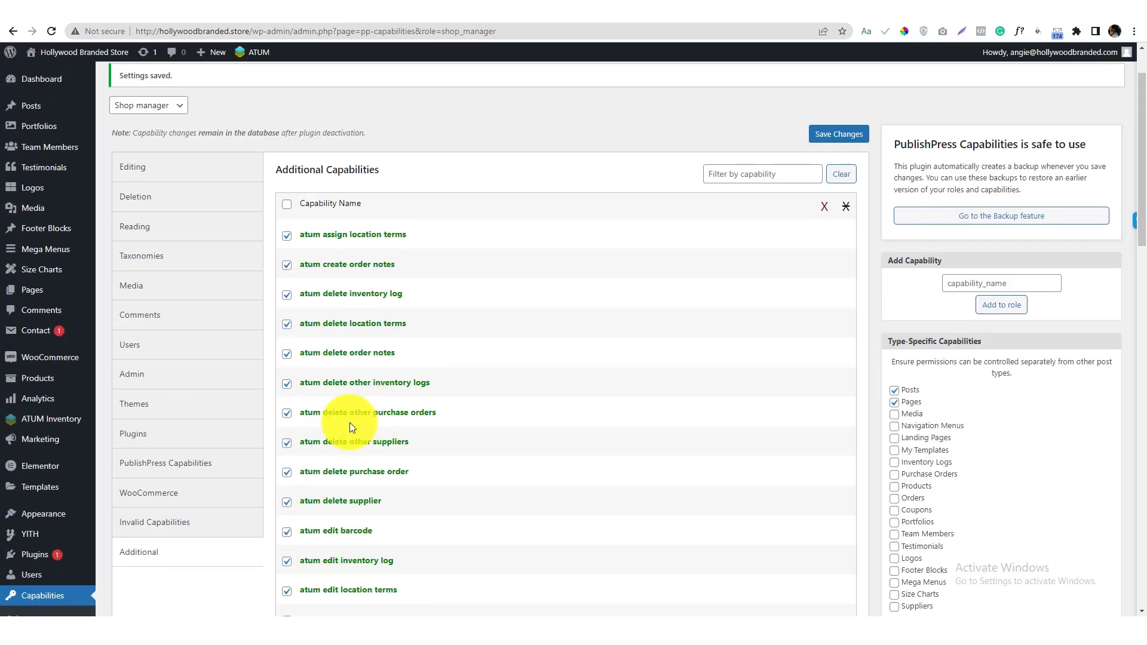
Search the Shop manager role's WooCommerce plugin capabilities for "manage" and examine the matching entries
click(208, 495)
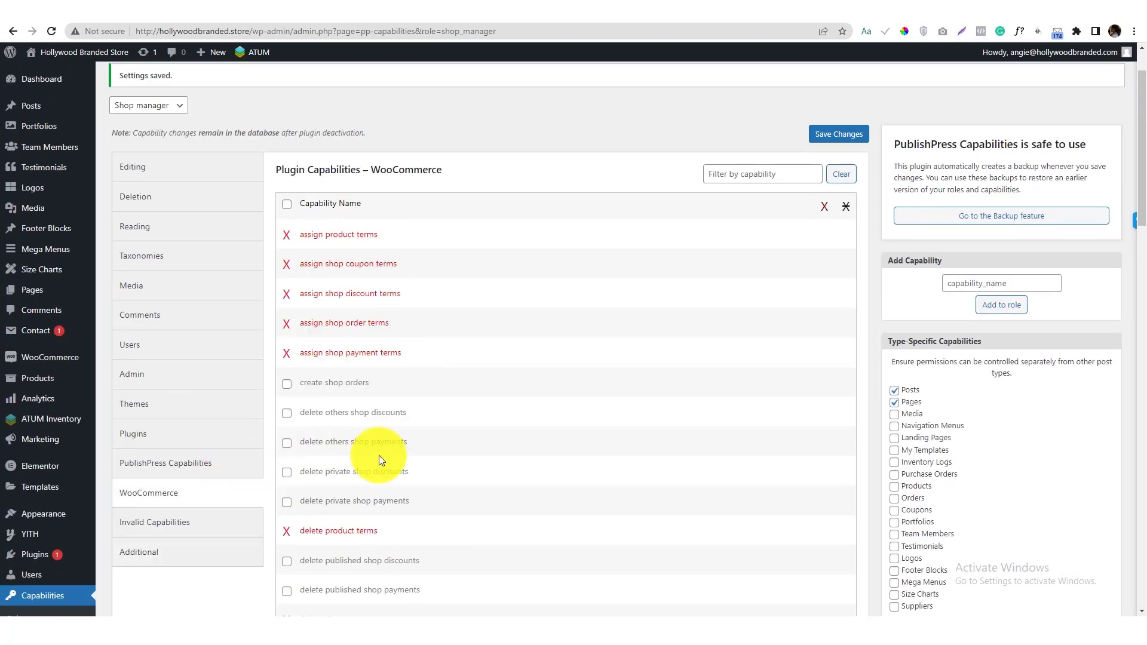
scroll(379, 457, down, 5)
key(ctrl+f)
text(manage)
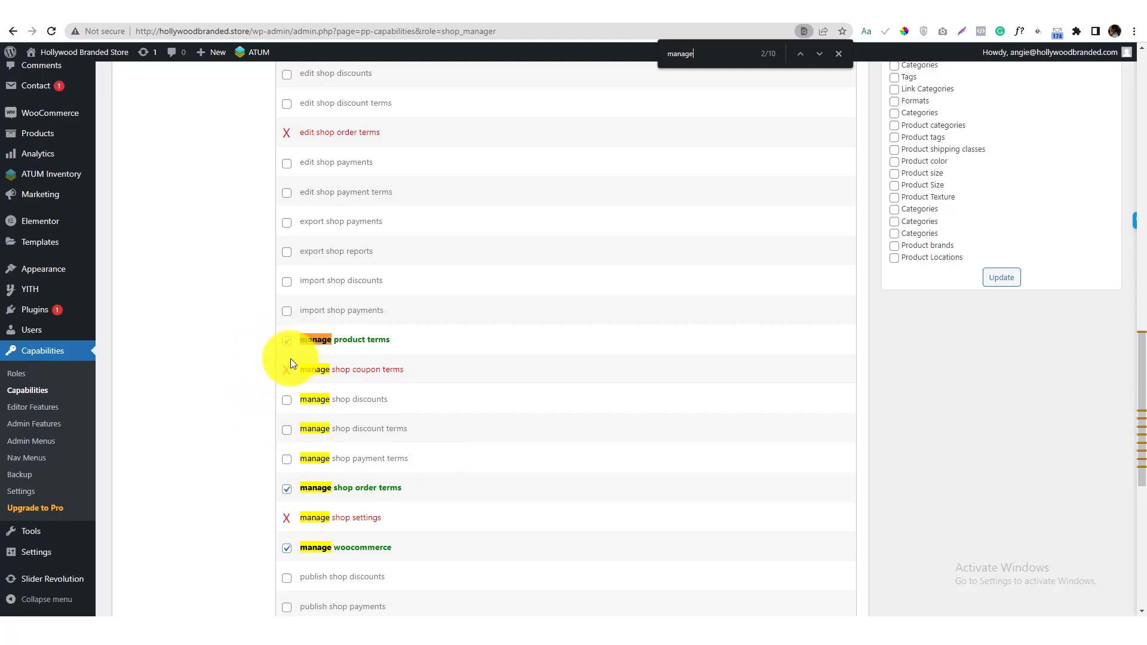
scroll(297, 496, down, 5)
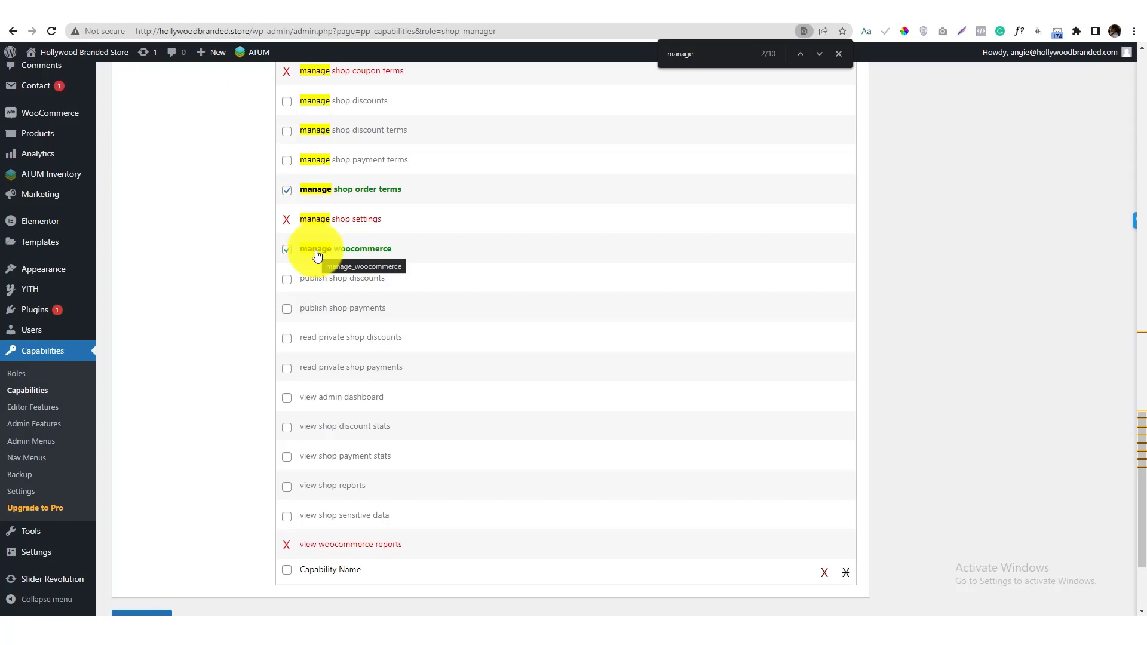
scroll(200, 296, up, 15)
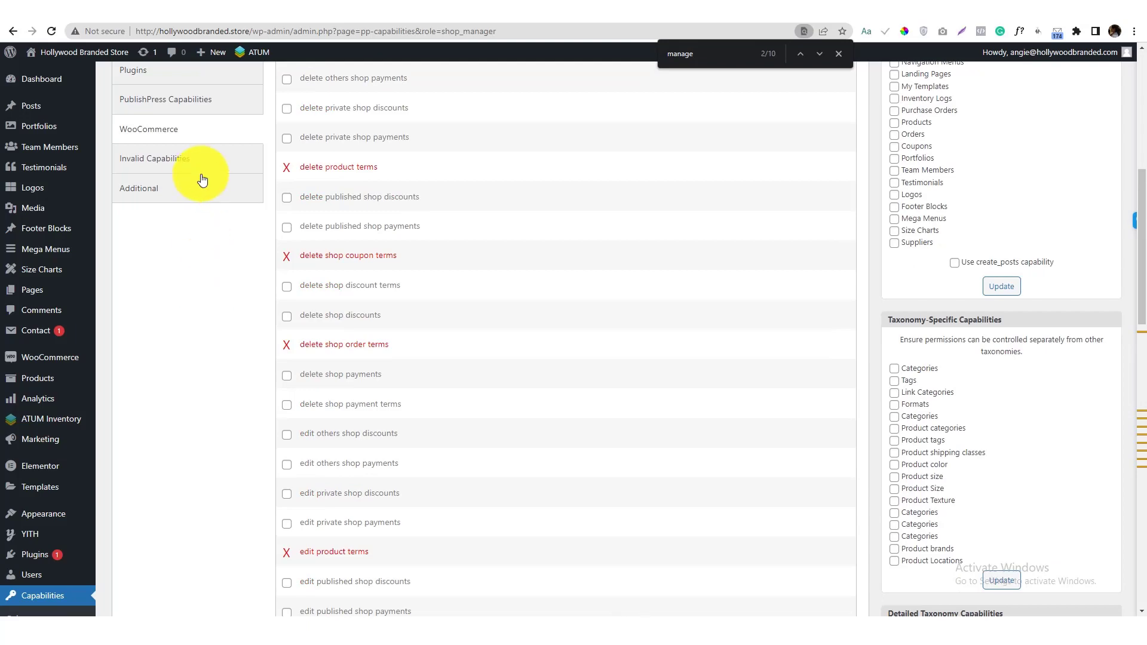
Review the Shop manager role's Invalid, Media, Comments, Users, Admin, Themes, Plugins and Reading capabilities
click(201, 172)
scroll(187, 200, up, 5)
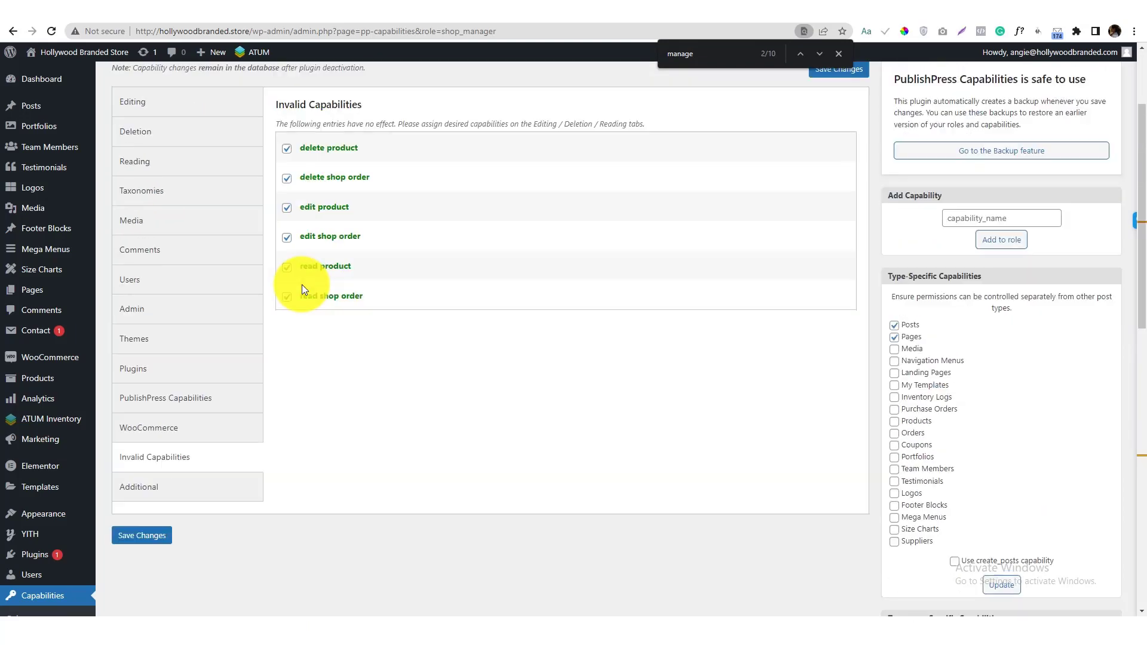
click(194, 199)
click(186, 222)
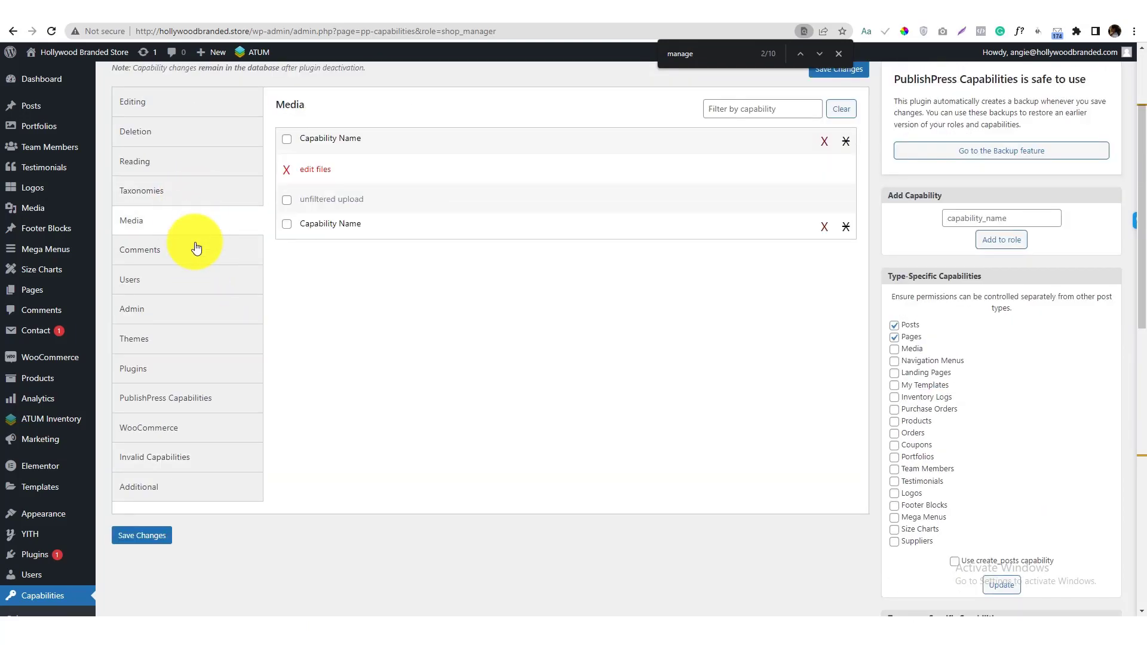
click(195, 249)
click(198, 281)
click(196, 310)
click(211, 342)
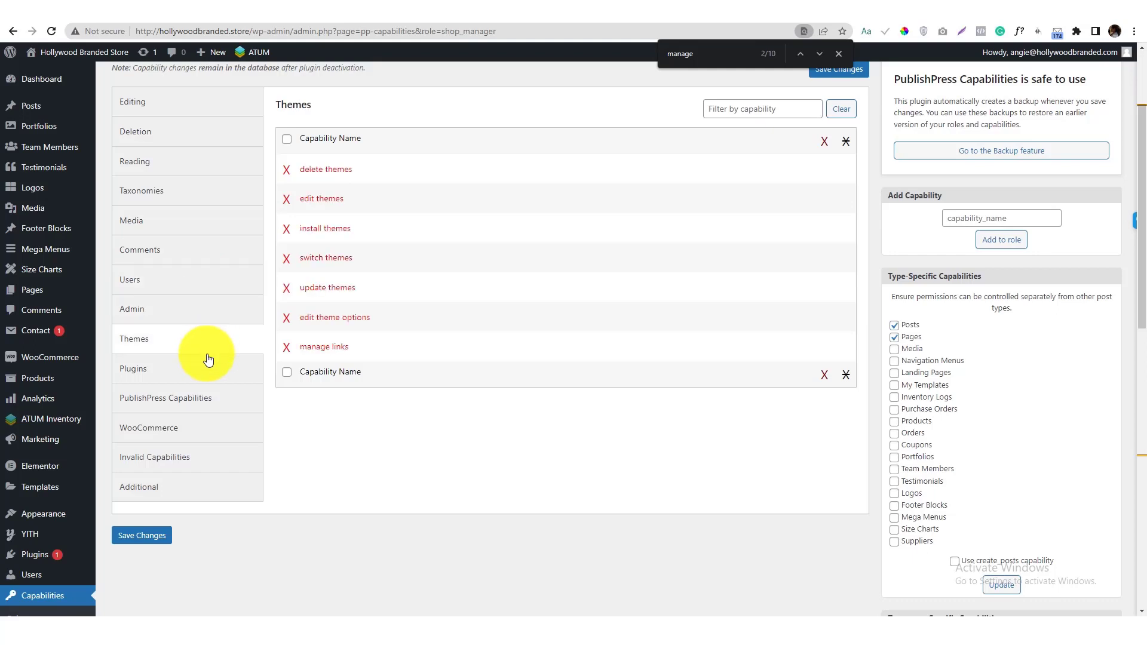
click(202, 367)
click(204, 348)
click(203, 381)
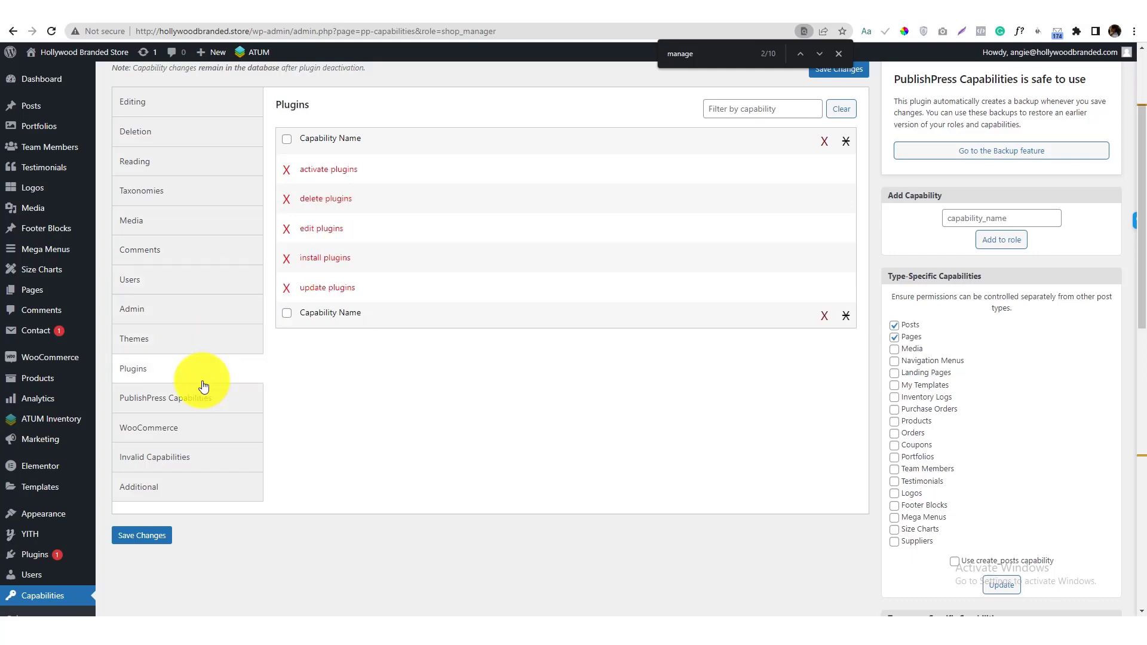
scroll(200, 382, up, 3)
click(177, 294)
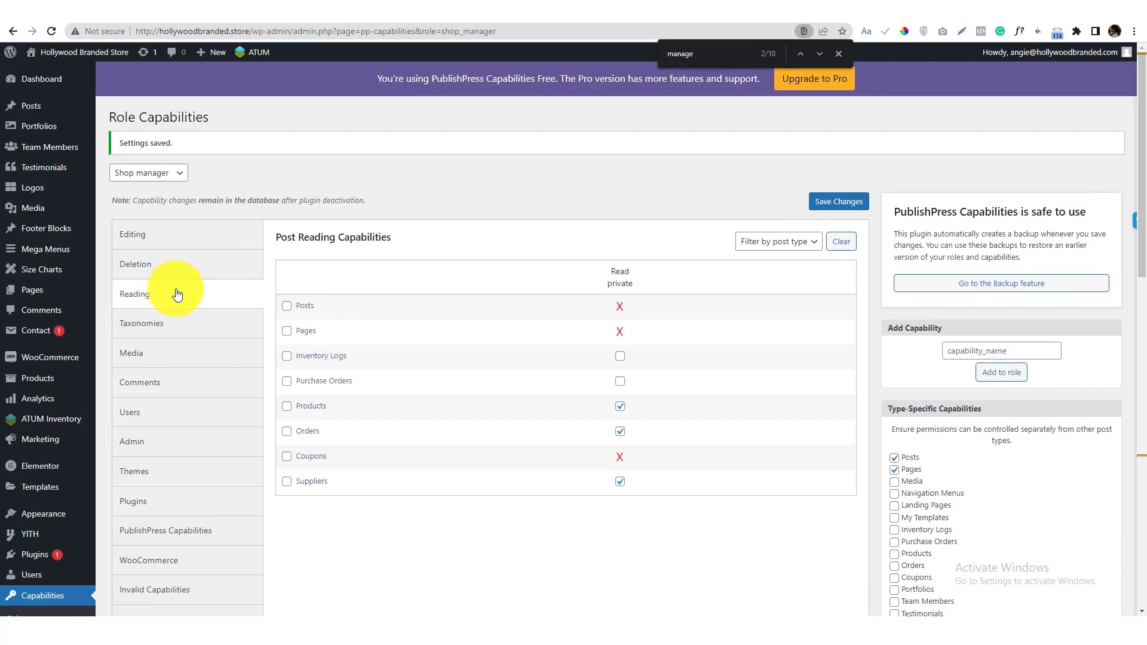
scroll(177, 294, down, 5)
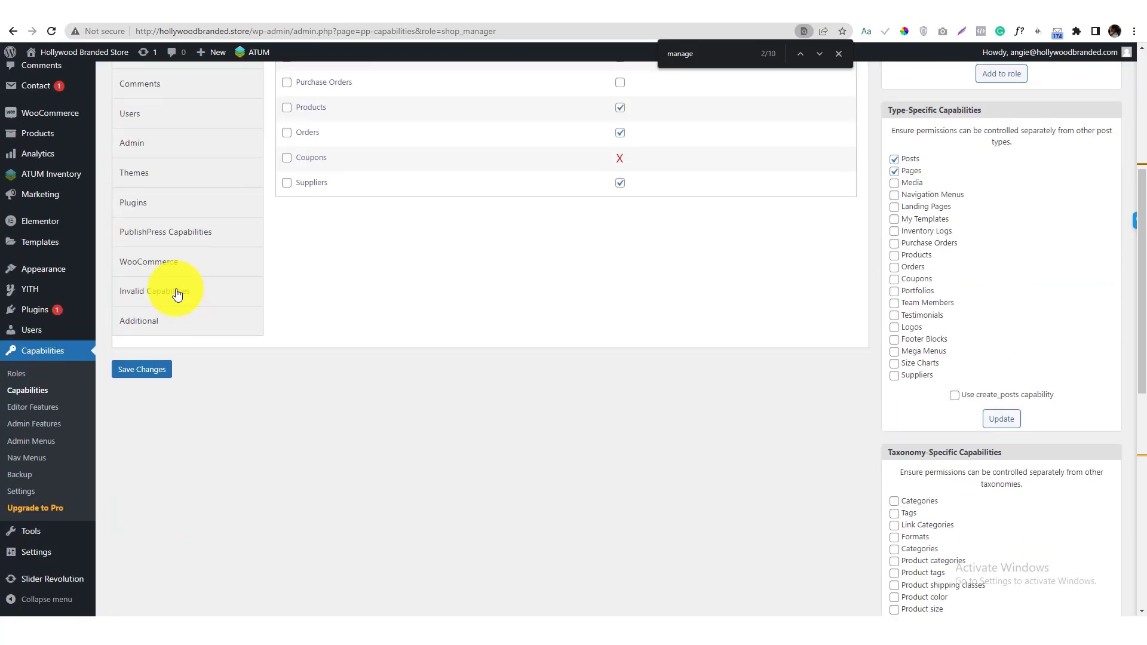
Look over the Gutenberg editor feature restrictions available for Shop manager on posts and pages
click(33, 407)
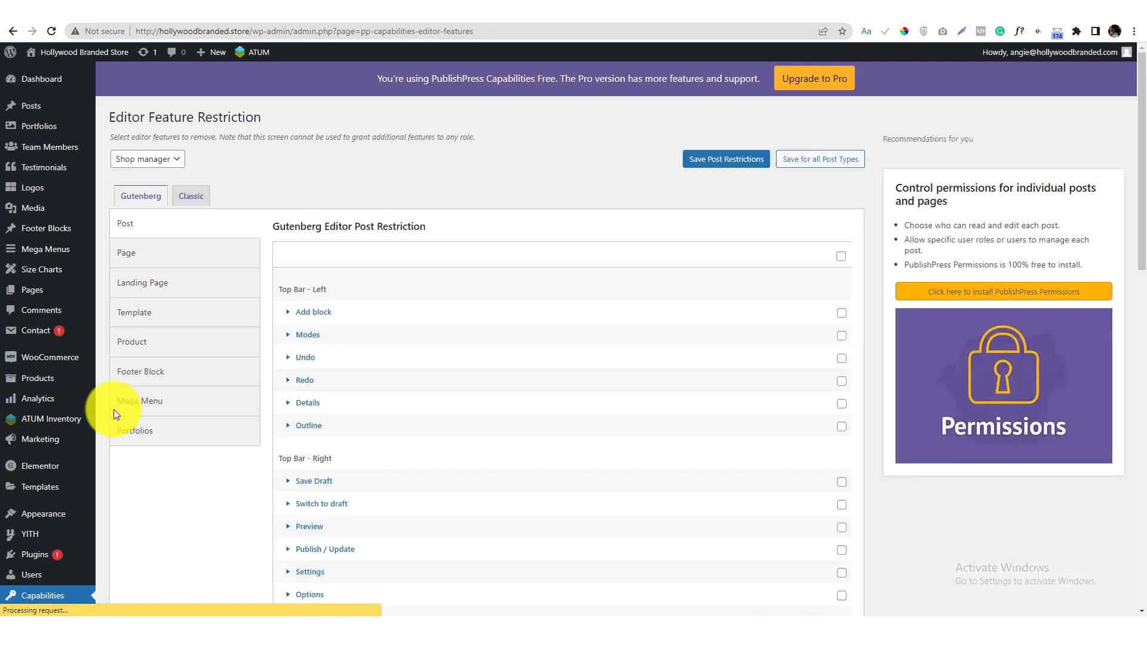
click(167, 257)
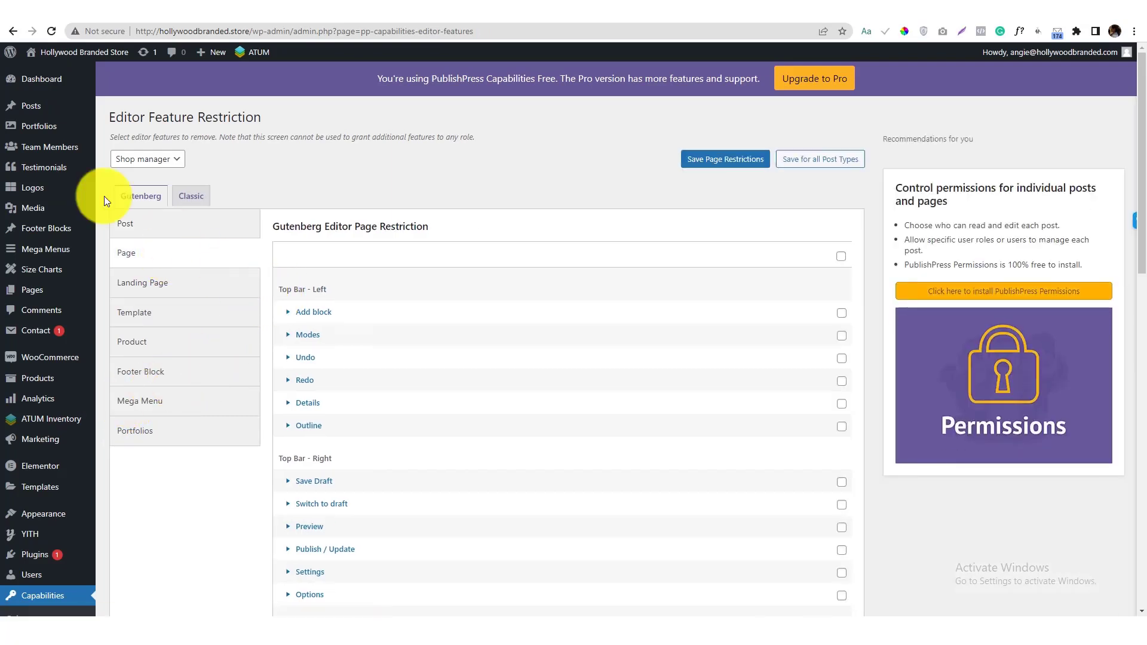
mouse_move(47, 113)
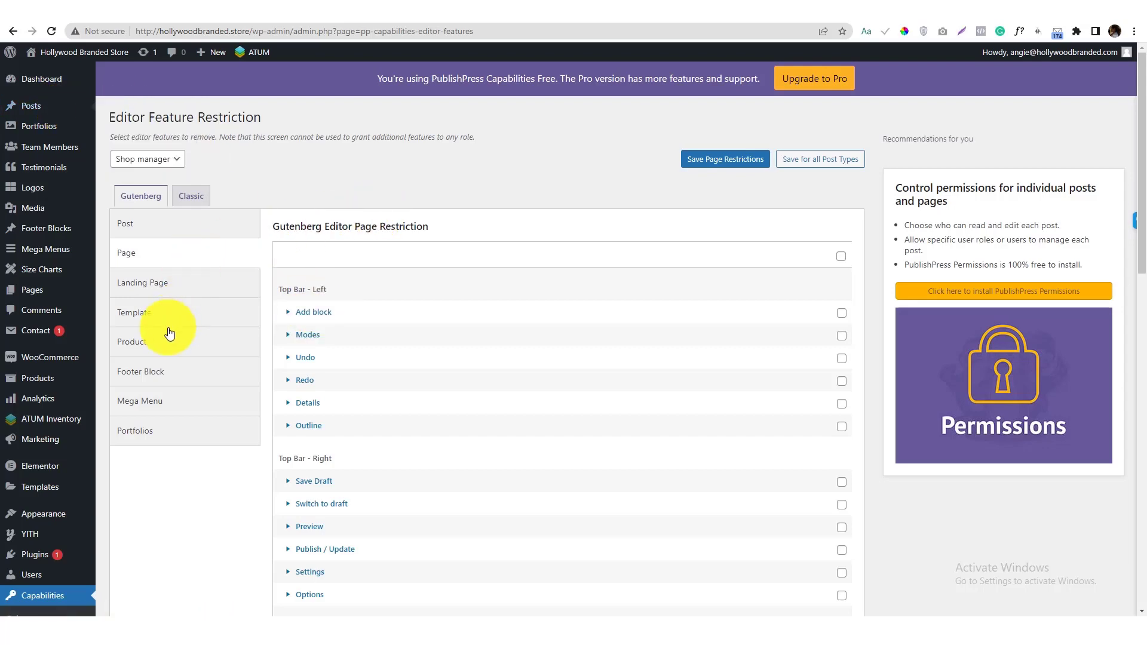
scroll(120, 340, down, 5)
scroll(306, 304, up, 5)
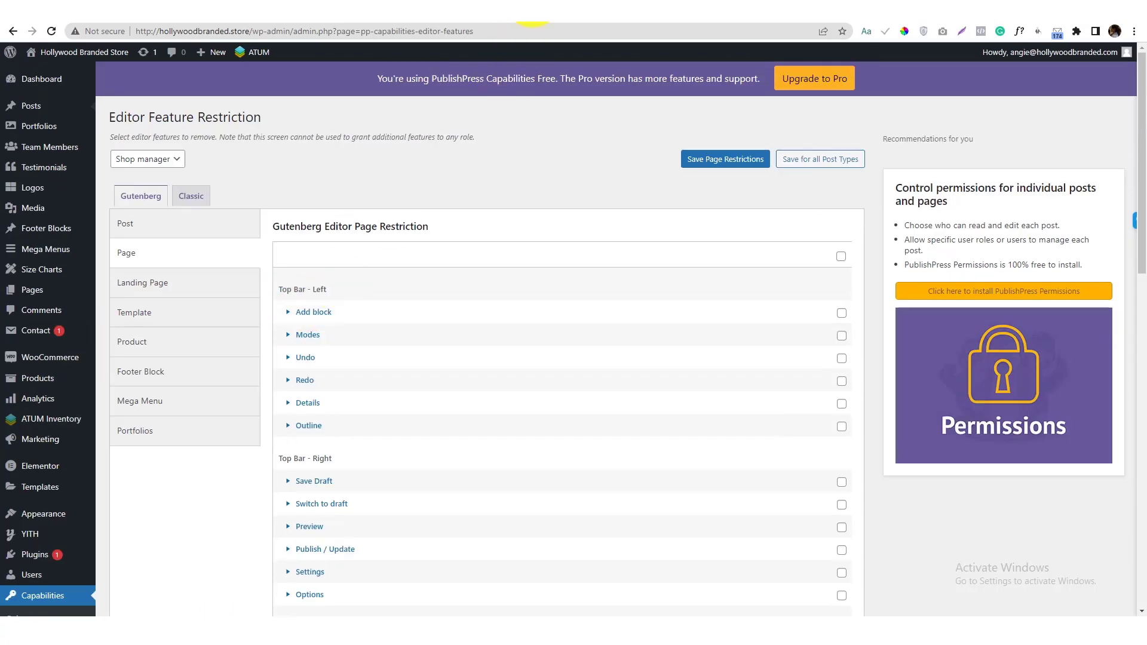
click(533, 6)
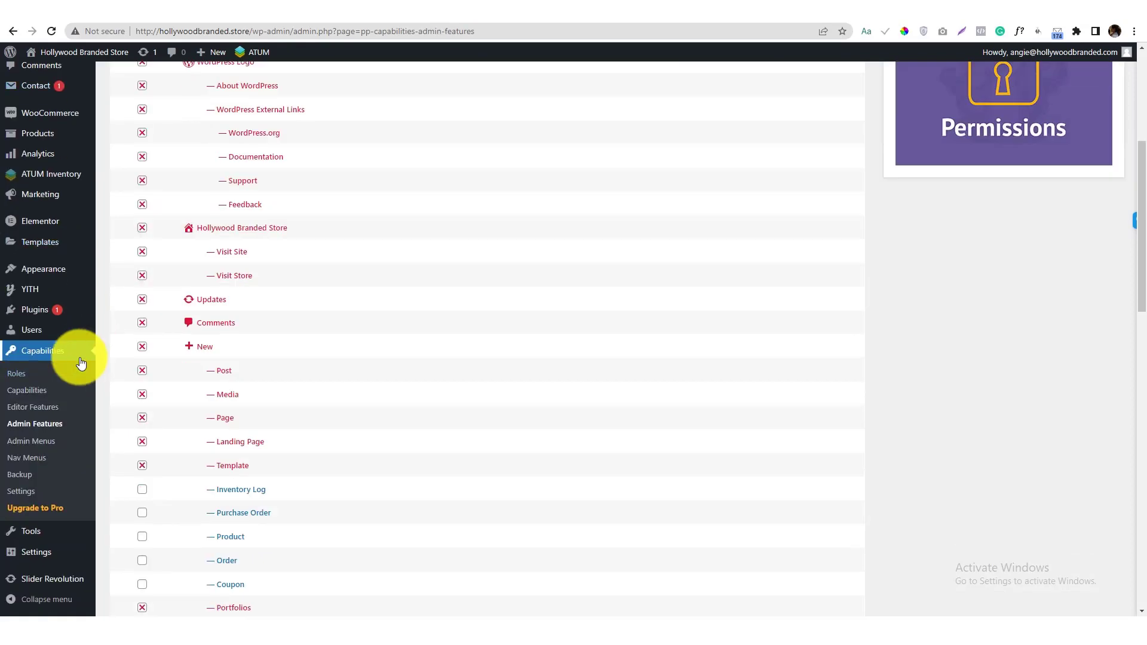
Examine Shop manager's admin feature restrictions for the header, footer and admin toolbar items
click(33, 423)
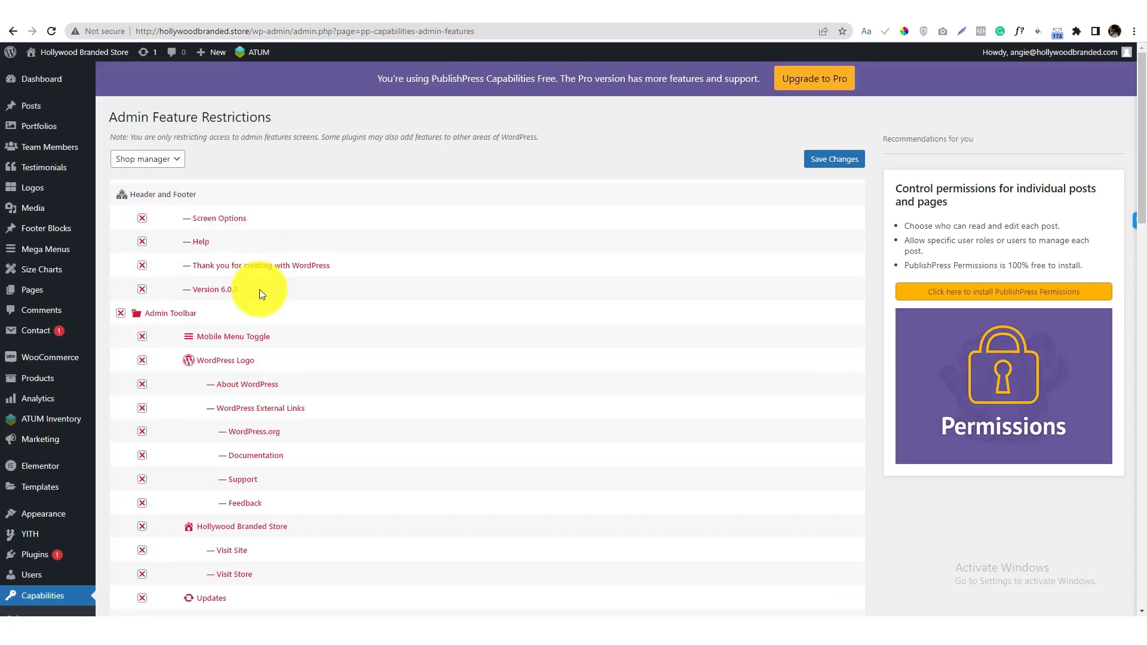
scroll(274, 537, down, 5)
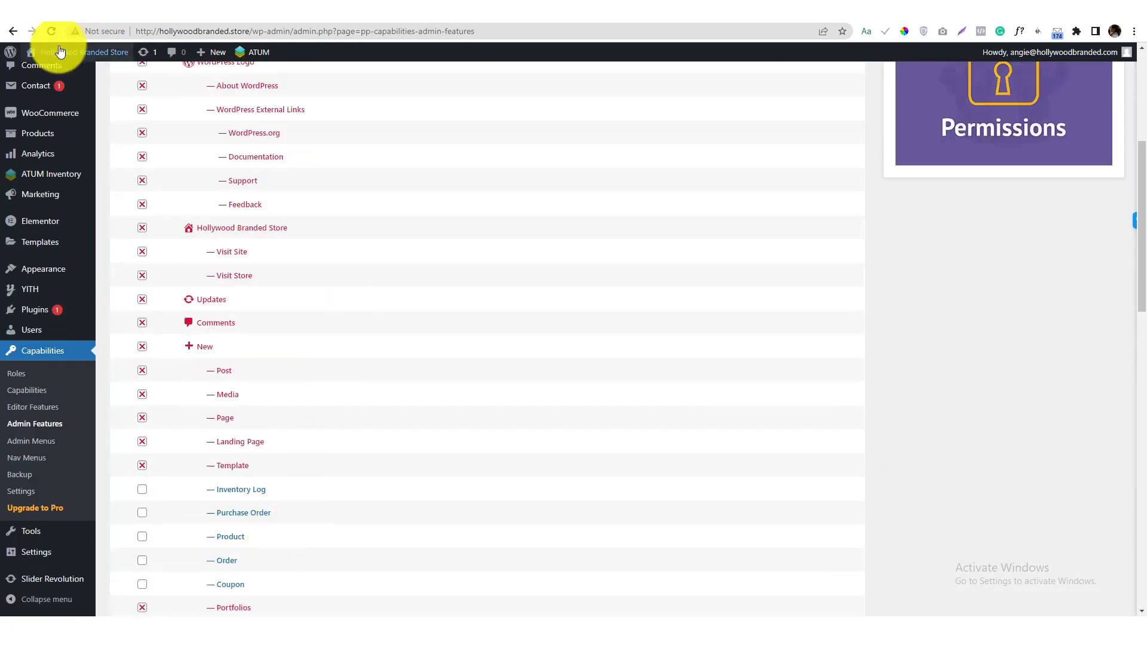
scroll(253, 250, up, 5)
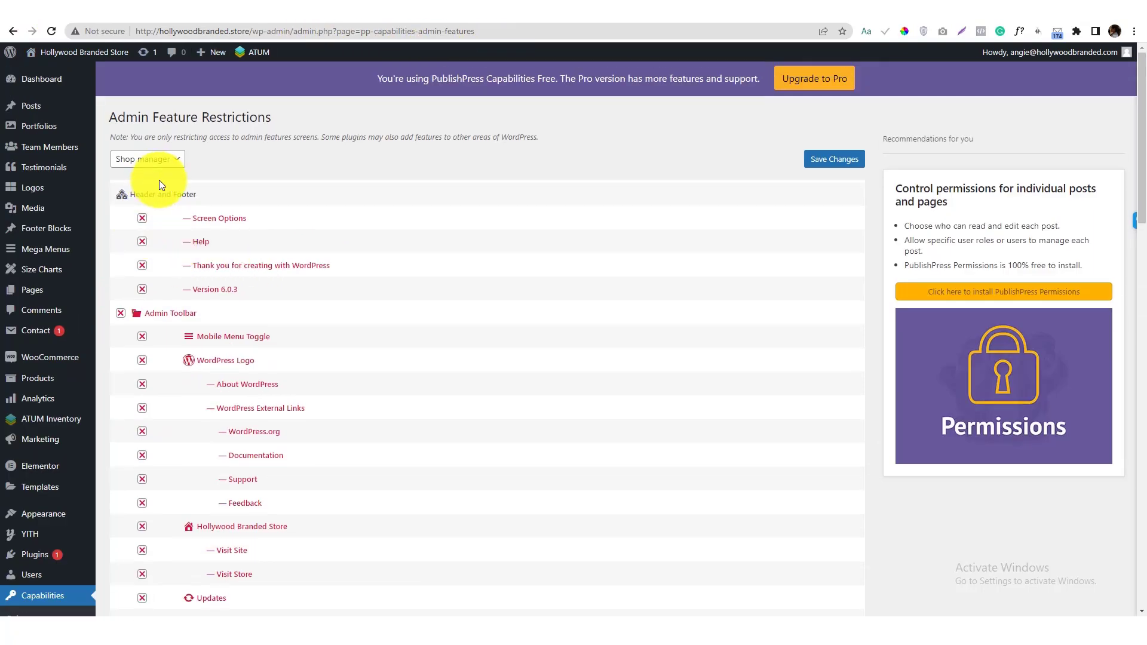
scroll(180, 334, down, 15)
scroll(179, 336, up, 15)
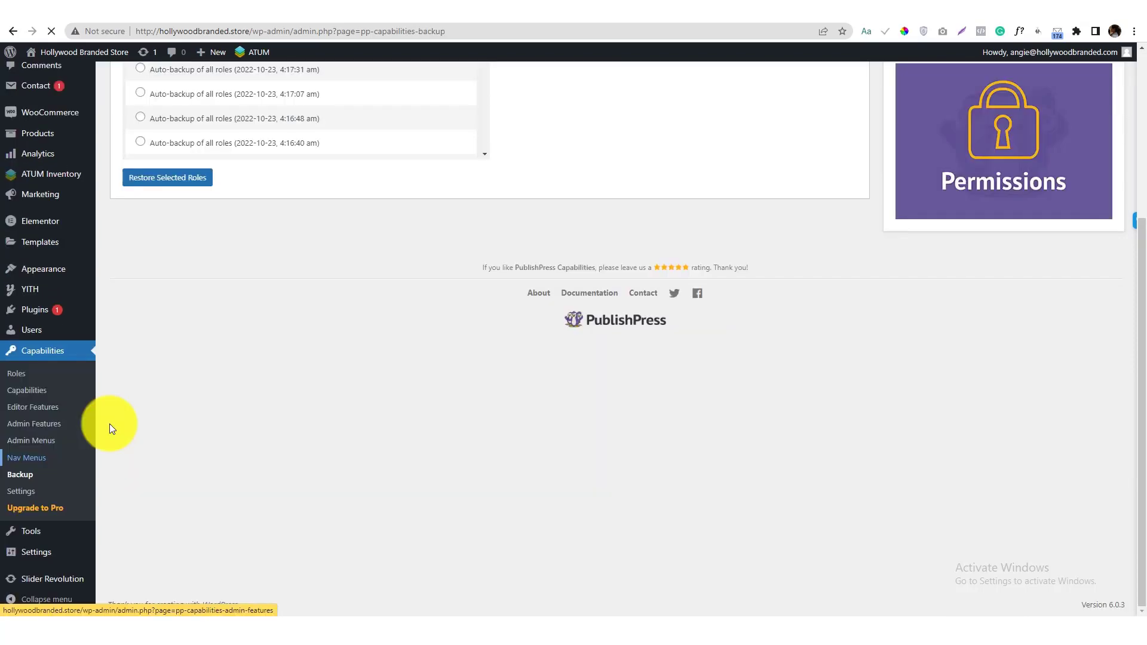
Look through the Capabilities plugin's Nav Menus, Backup and Settings pages
click(113, 423)
scroll(77, 450, down, 4)
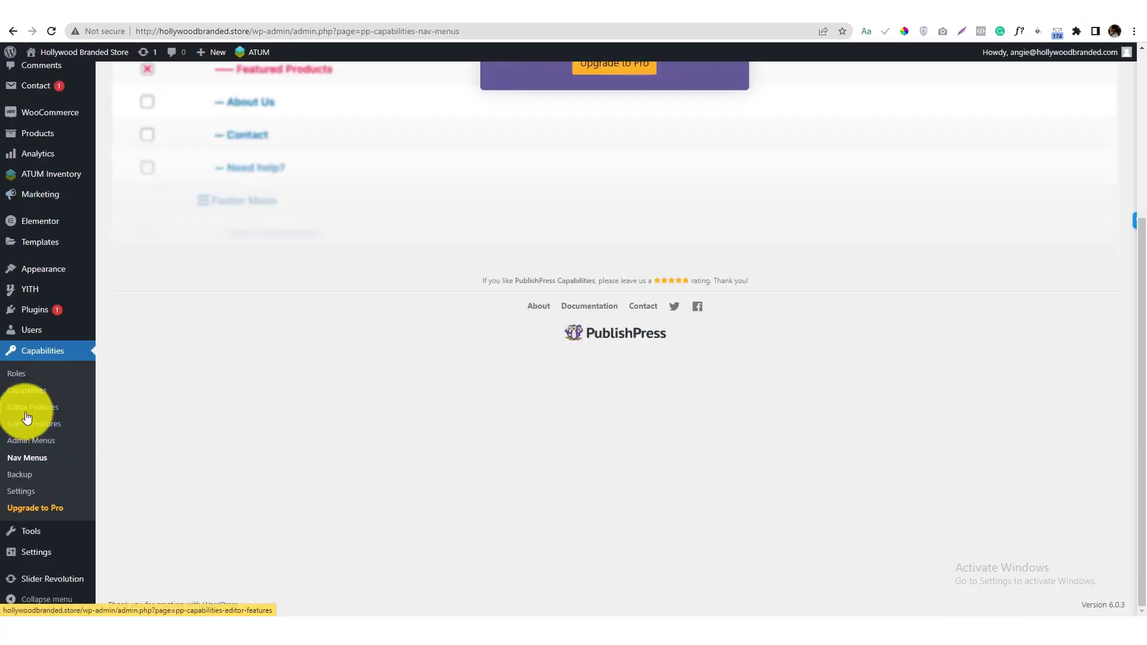
click(110, 478)
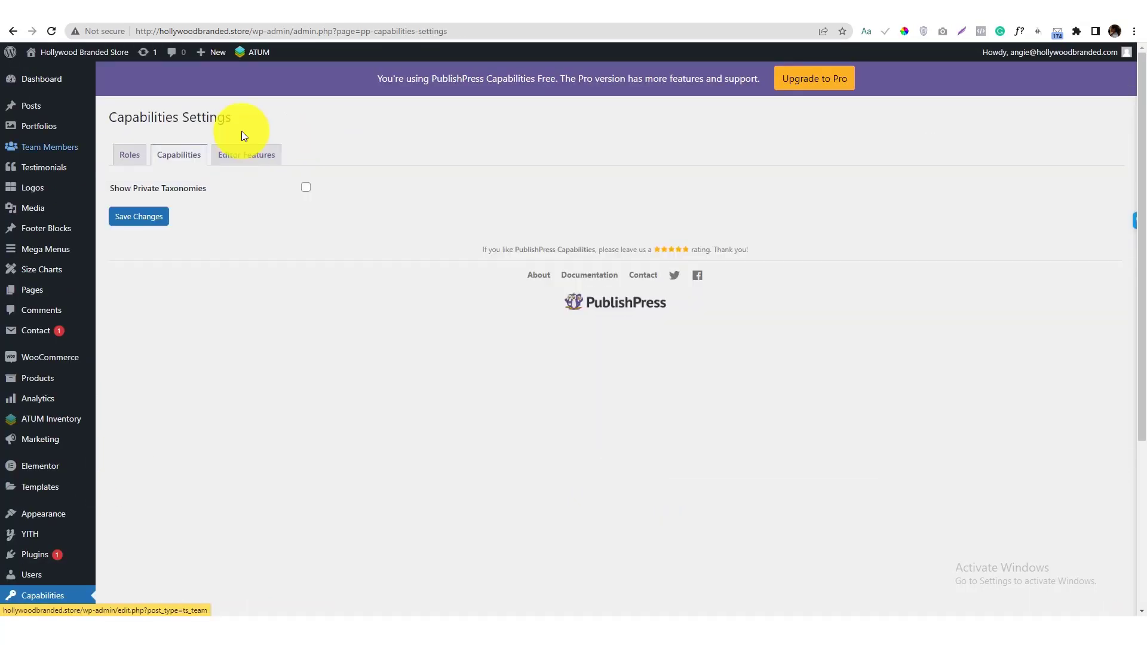
scroll(56, 384, down, 4)
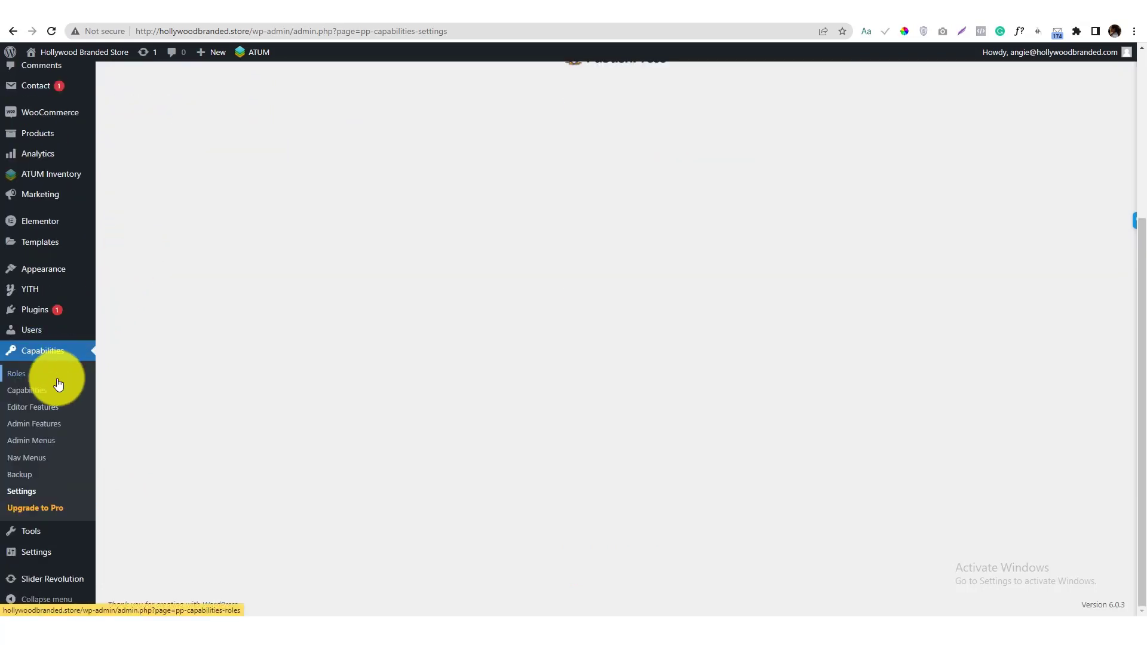